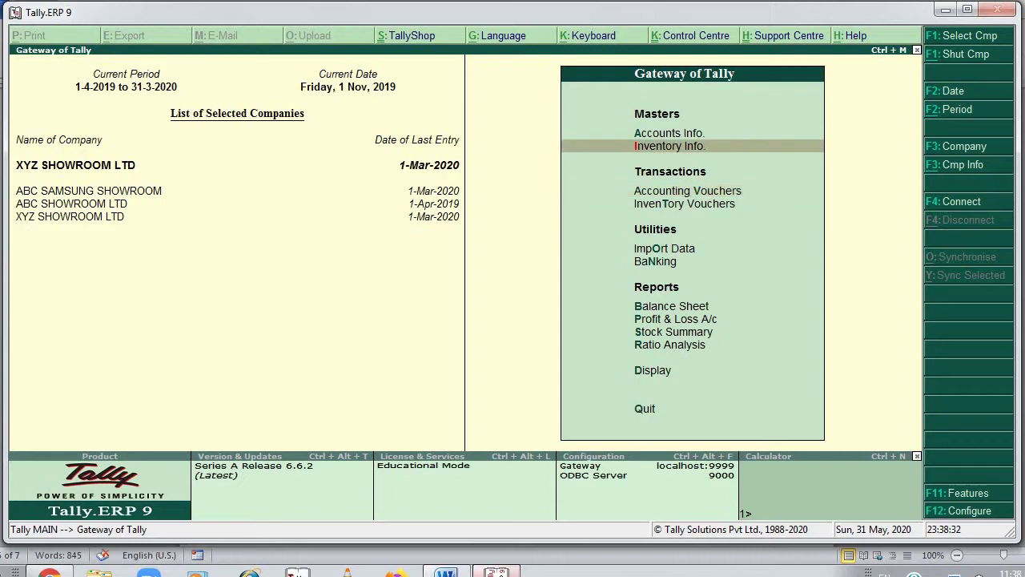
Open a new debit note under accounting vouchers, switching it to voucher mode and back to item invoice mode
key("Down")
key("Return")
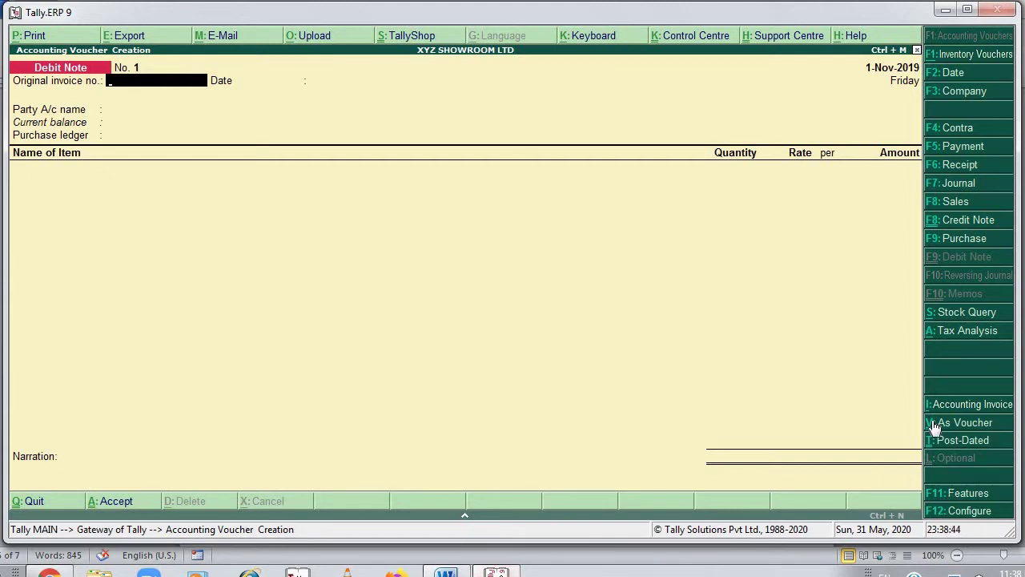
left_click(961, 422)
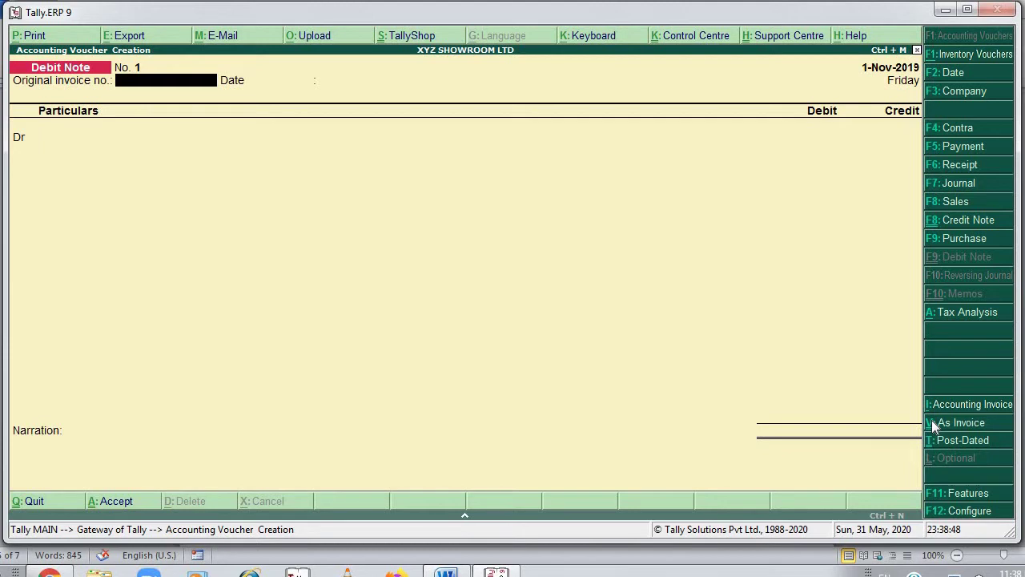
left_click(934, 427)
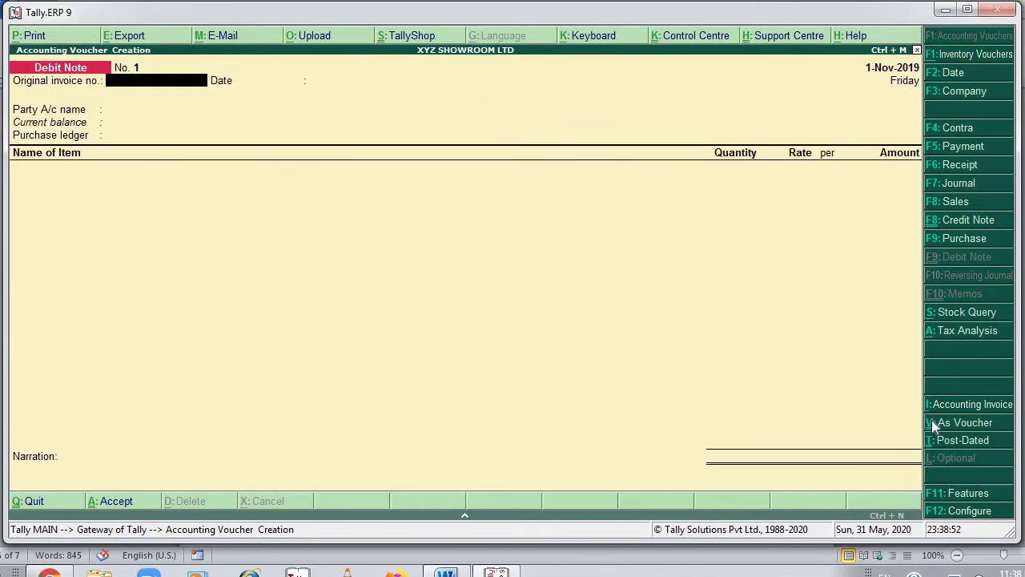
Check the credit note details in the PURCHASE ENTRY Word document, and set the debit note's voucher date to 1-11 in Tally
key("alt+Tab")
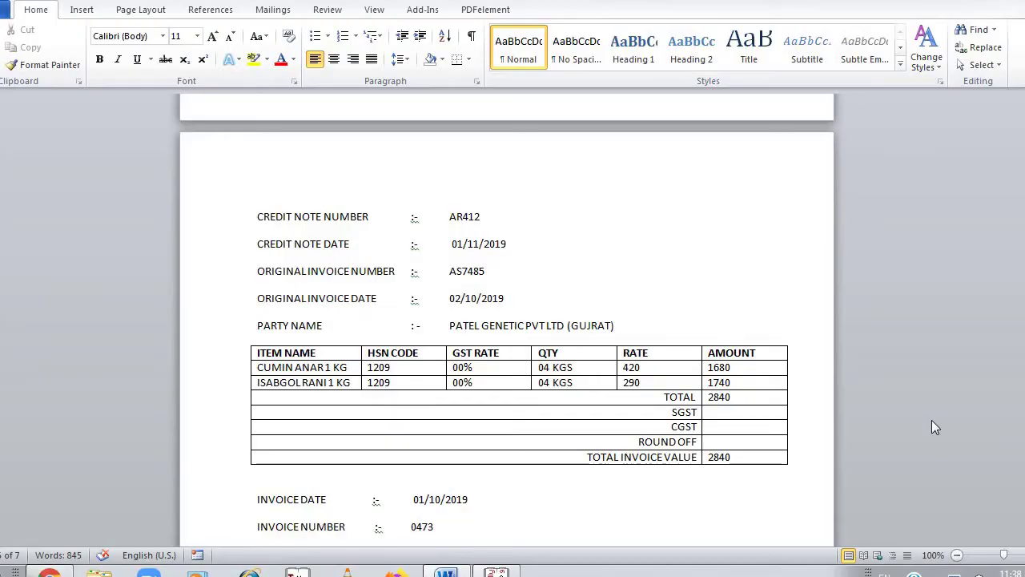
key("Right")
key("Down")
key("Down")
key("Down")
key("Up")
key("Up")
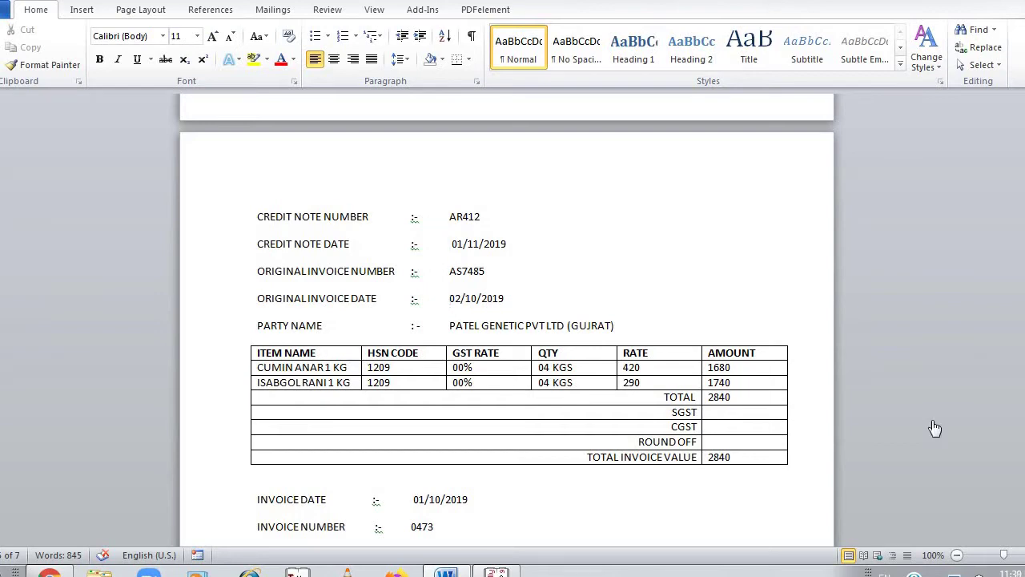
key("alt+Tab")
key("F2")
type("1")
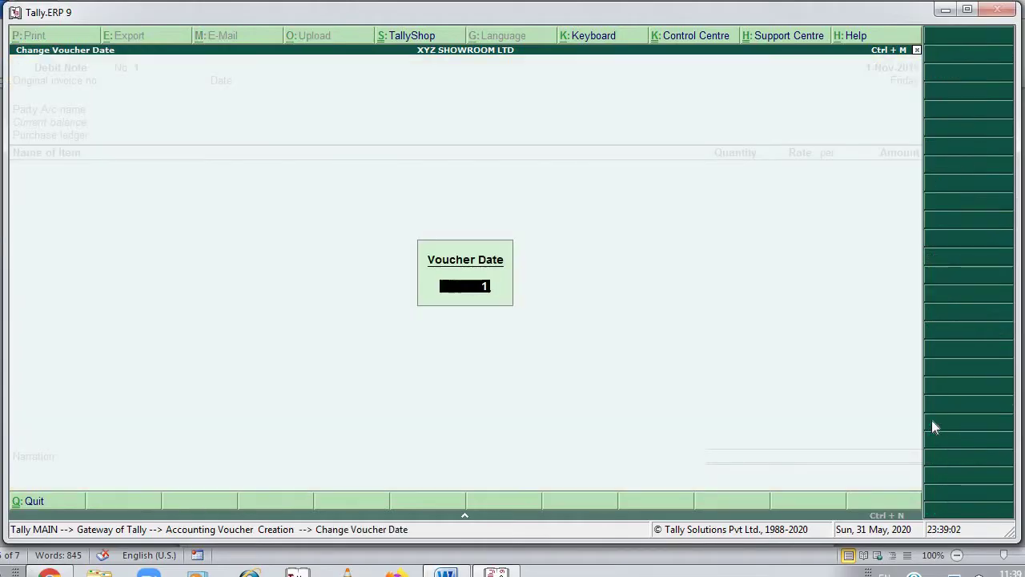
type("-11")
key("Return")
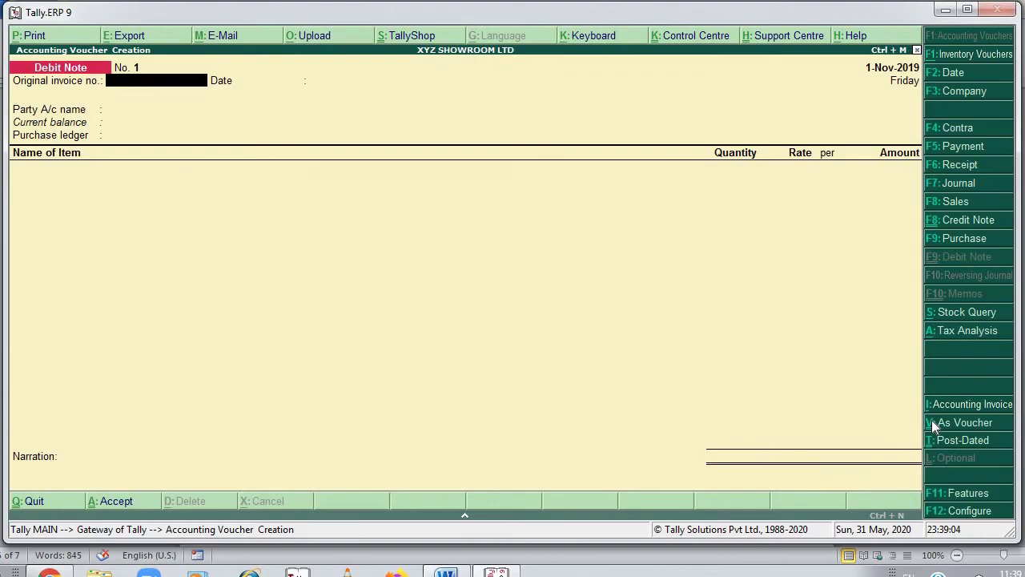
Enter the original invoice number as7485 and its date 2-10 from the Word document into the debit note
key("alt+Tab")
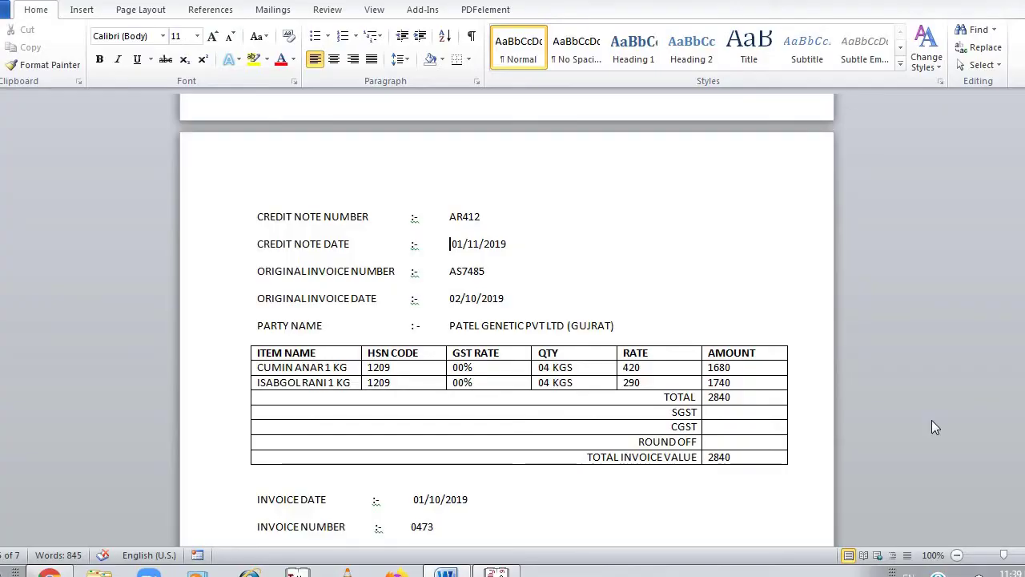
key("alt+Tab")
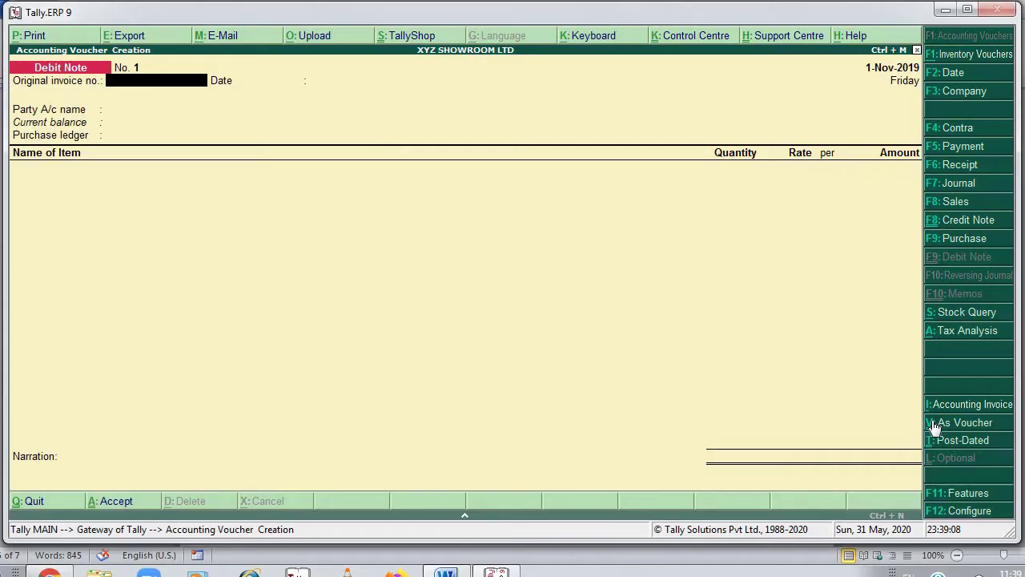
type("as7485")
key("Return")
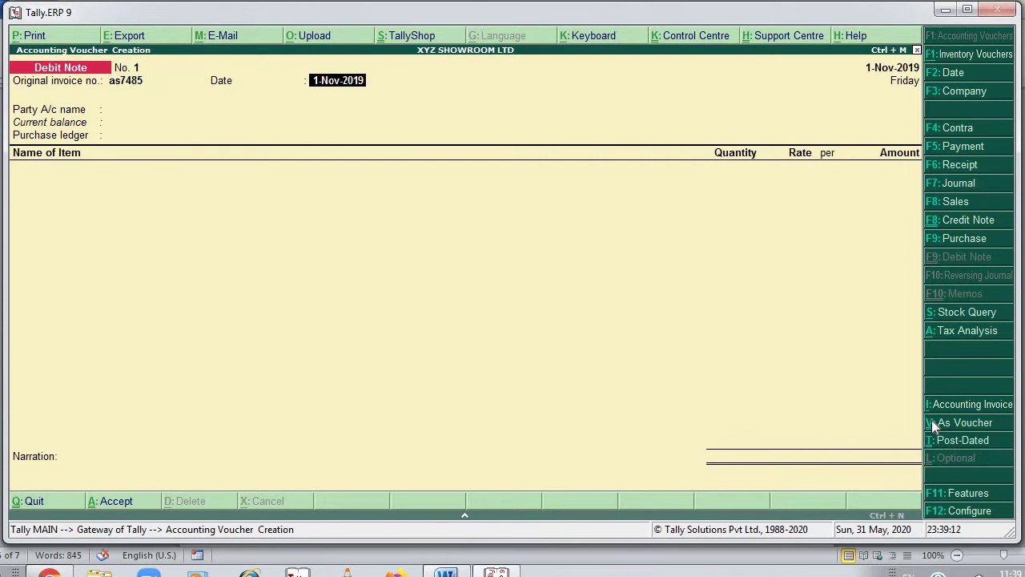
key("alt+Tab")
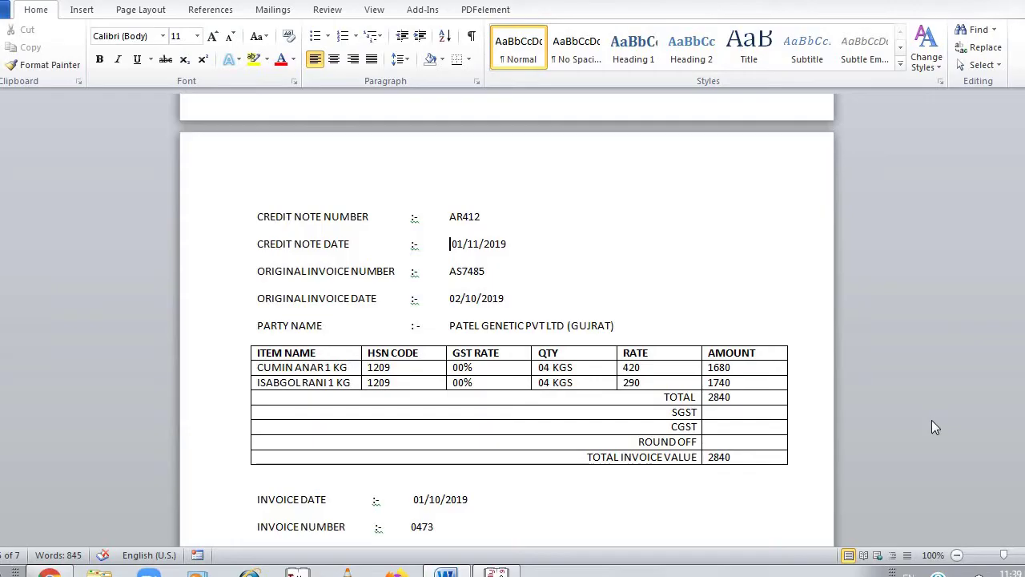
key("alt+Tab")
type("2-")
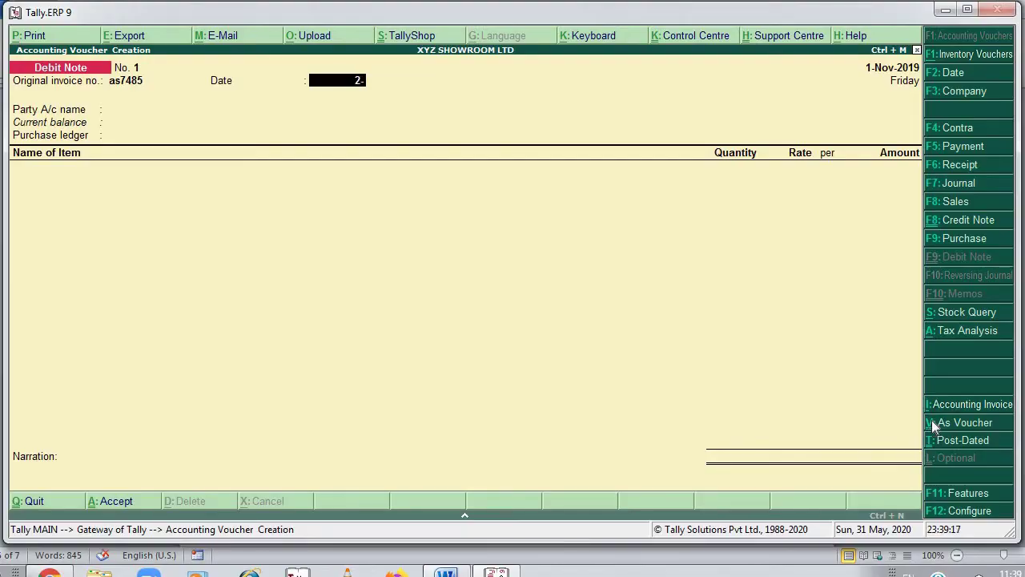
type("10")
key("Return")
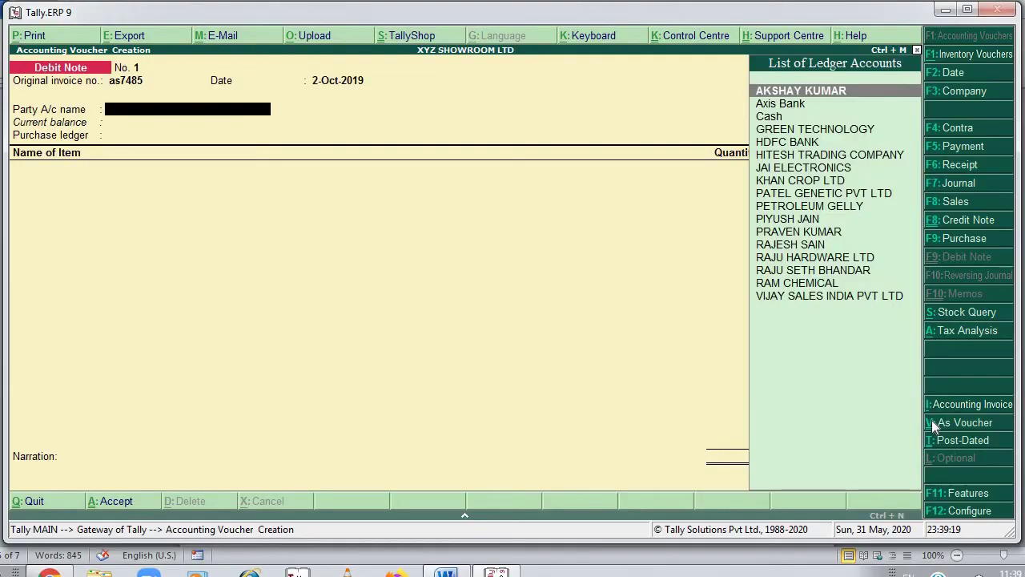
Choose PATEL GENETIC PVT LTD as the debit note's party account and accept its party details as they are
key("alt+Tab")
key("alt+Tab")
type("Pa")
key("Return")
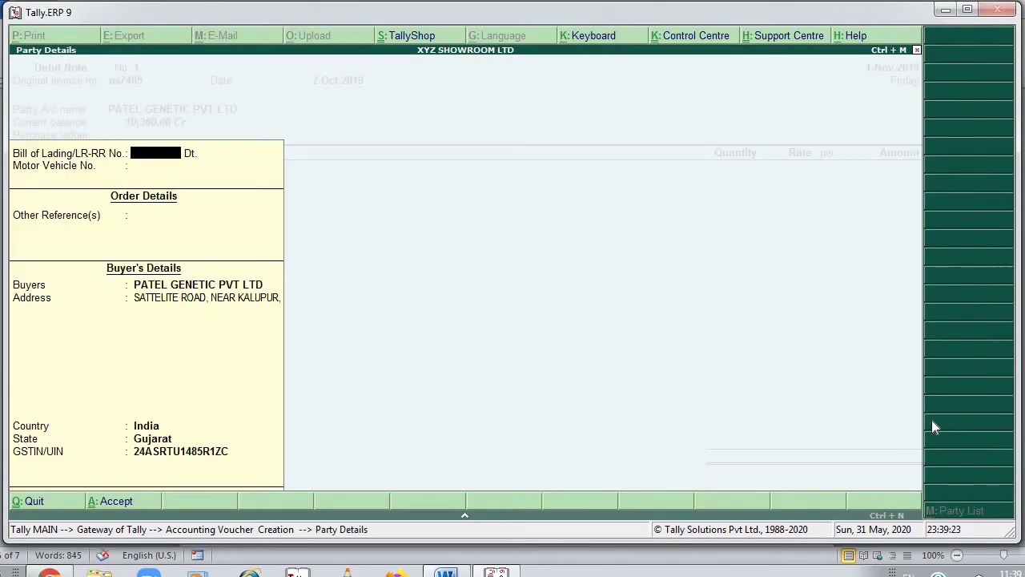
key("Return")
key("Return")
key("Return")
key("Return")
key("Return")
key("Return")
key("Return")
key("Return")
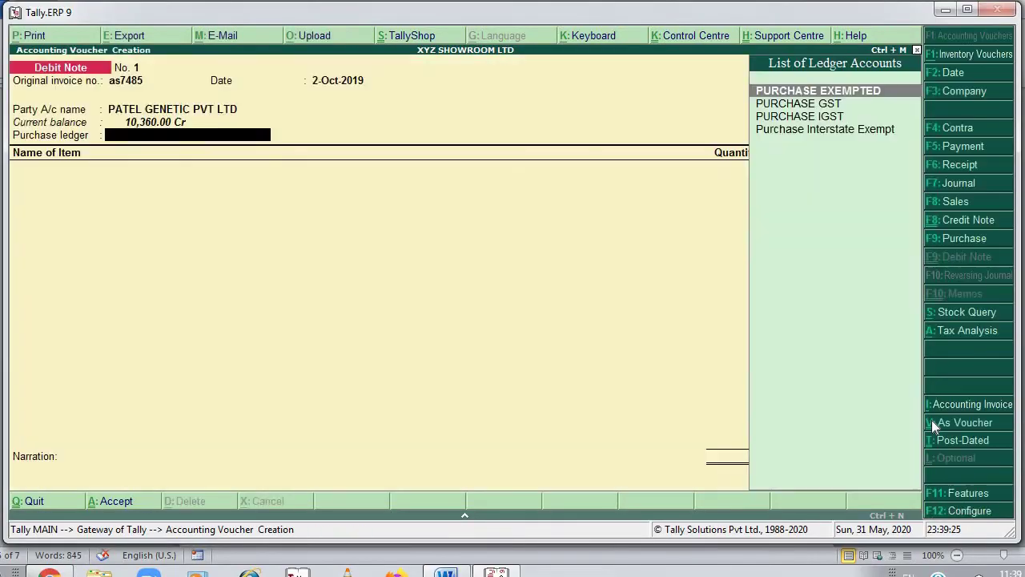
Check the tax rows and the party's state in the Word document, and choose Purchase Interstate Exempt as the purchase ledger in Tally
key("alt+Tab")
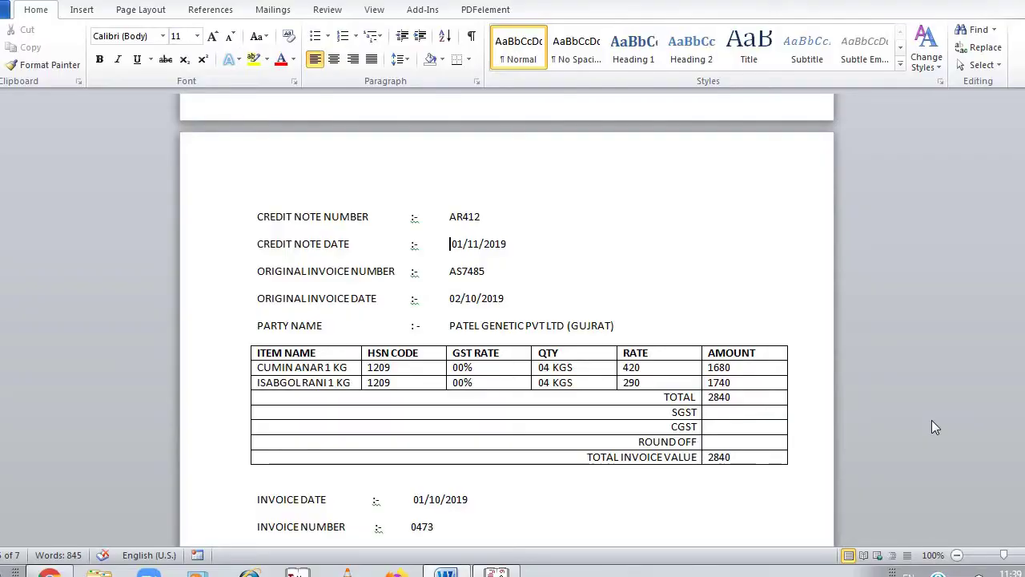
left_click(732, 410)
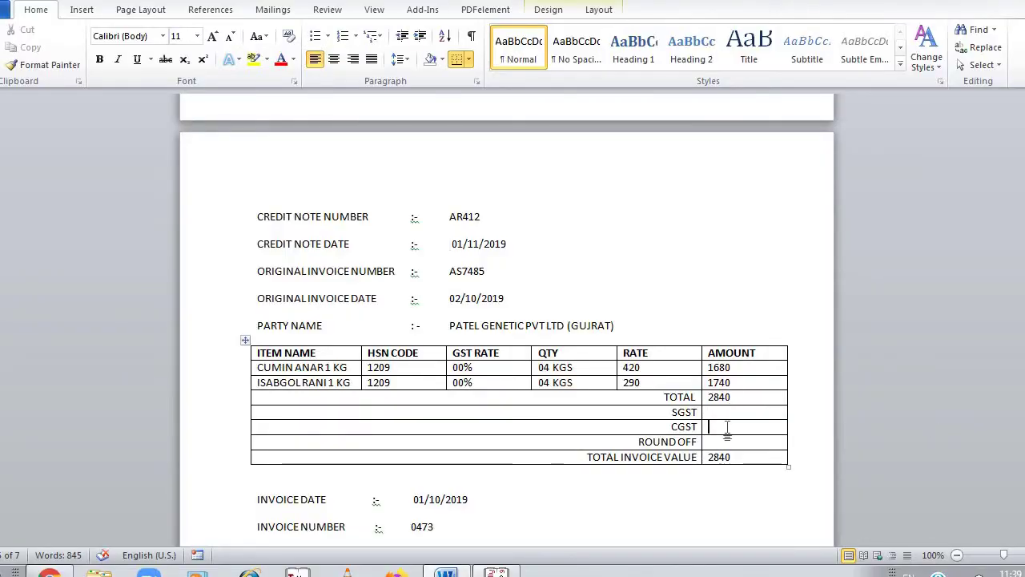
left_click(600, 325)
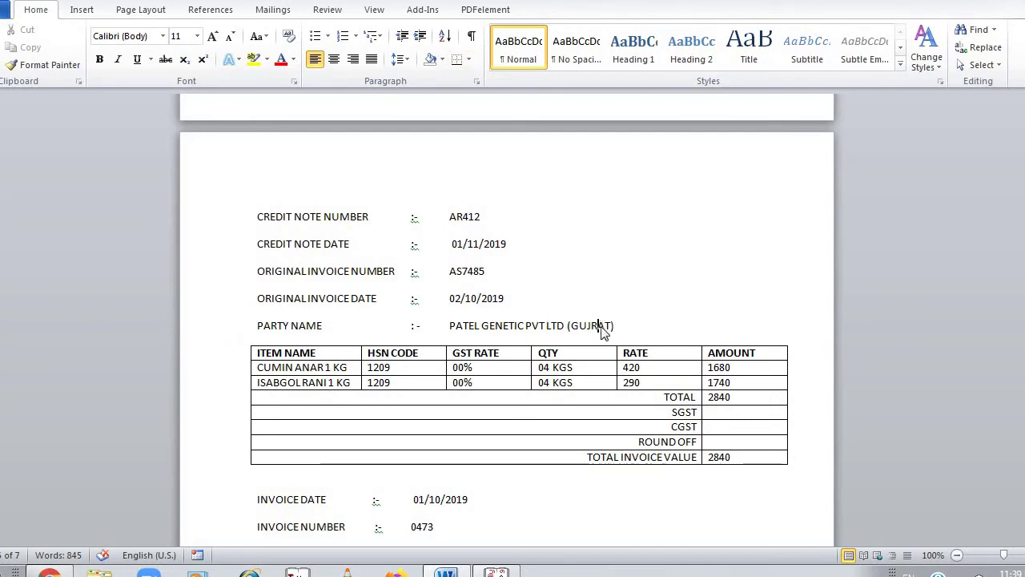
key("alt+Tab")
key("Down")
key("Down")
key("Down")
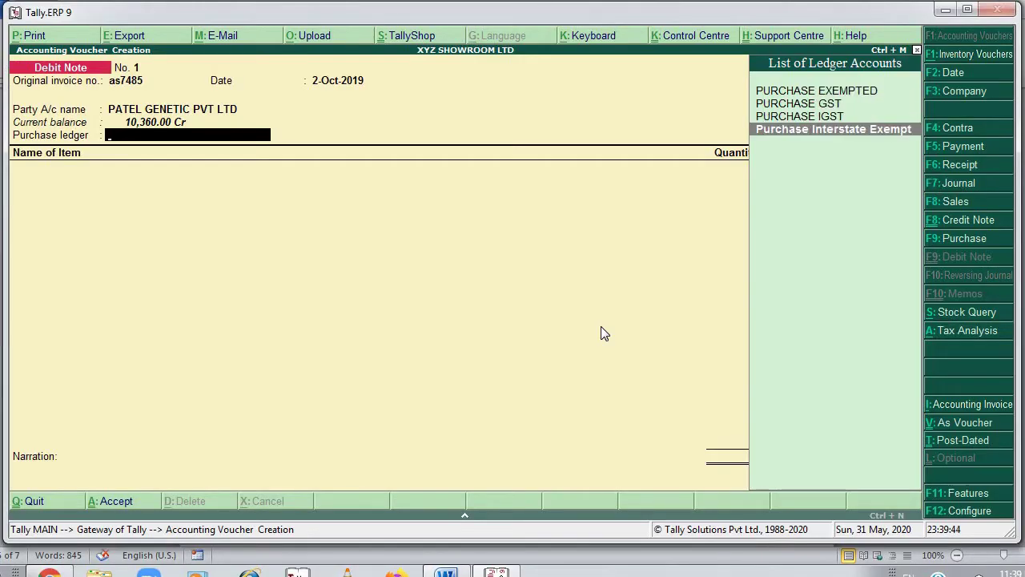
key("Return")
Add the item CUMIN ANAR 1 KG to the debit note with a quantity of 4 KGS at a rate of 420
key("alt+Tab")
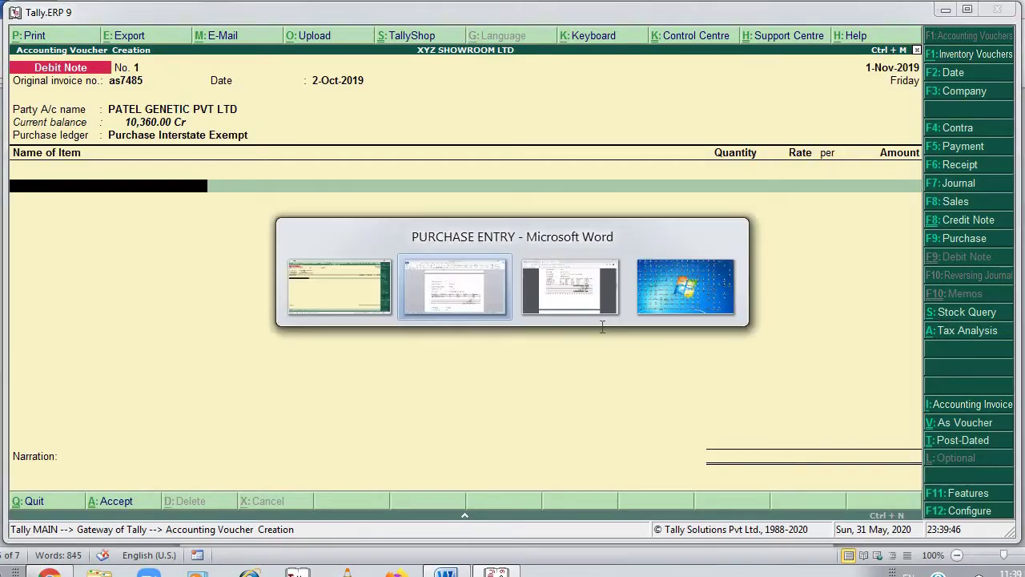
key("alt+Tab")
type("C")
key("Return")
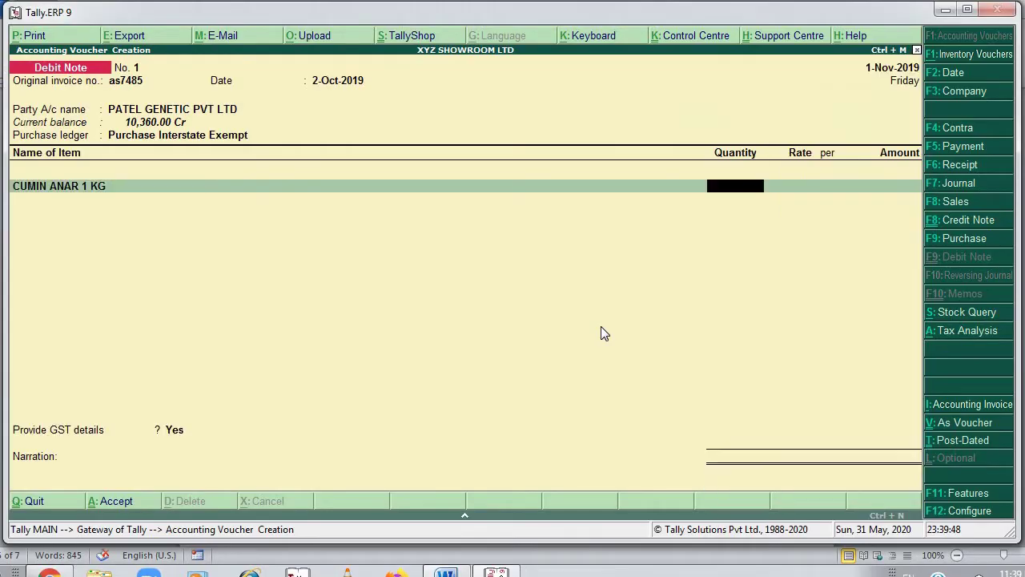
key("alt+Tab")
key("alt+Tab")
key("Return")
key("Return")
key("Return")
key("Return")
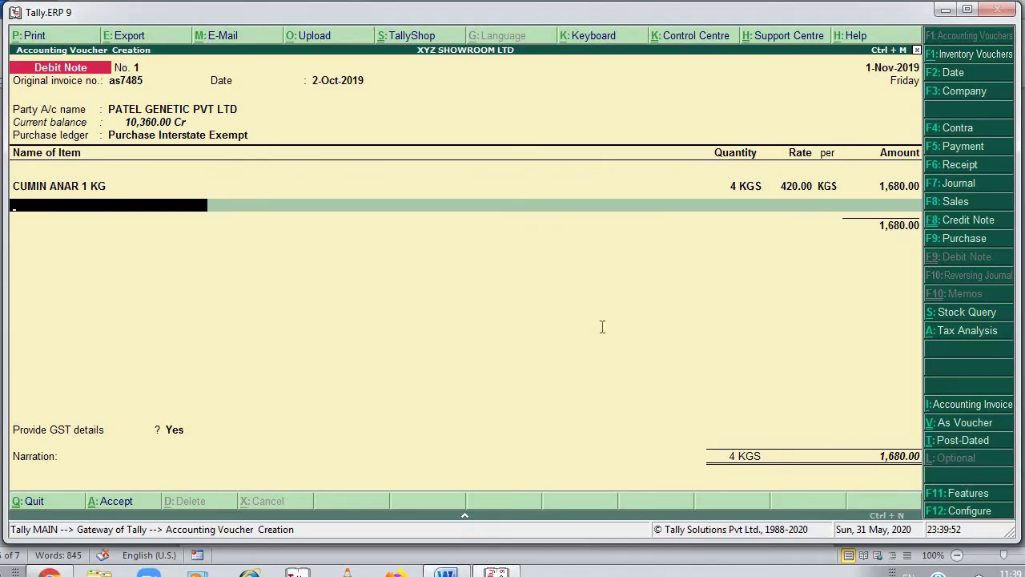
Add the item ISABGOL RANI 1 KG with 4 KGS at a rate of 290 and end the item list
key("alt+Tab")
key("alt+Tab")
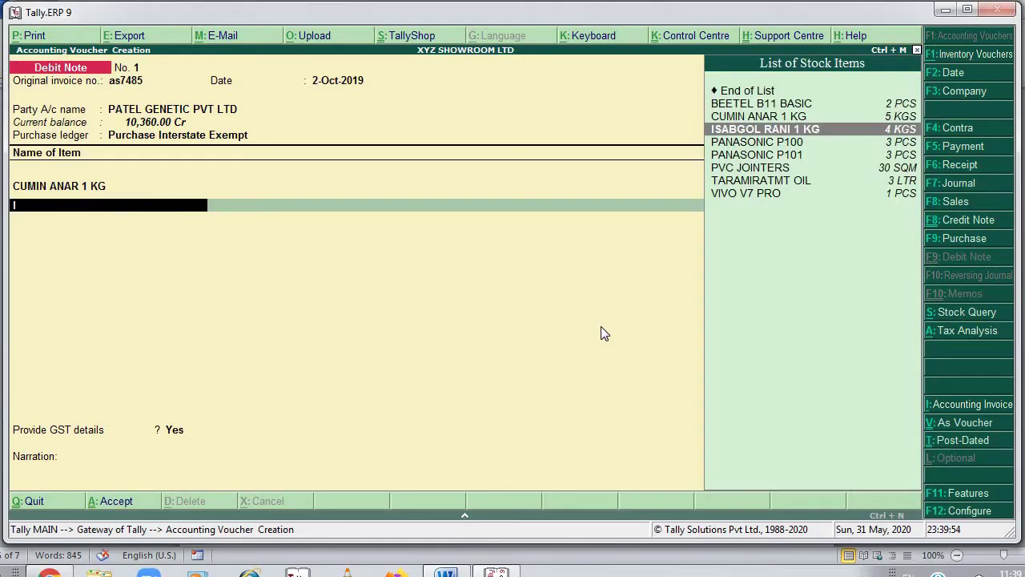
key("Return")
key("Return")
key("Return")
key("Return")
key("Return")
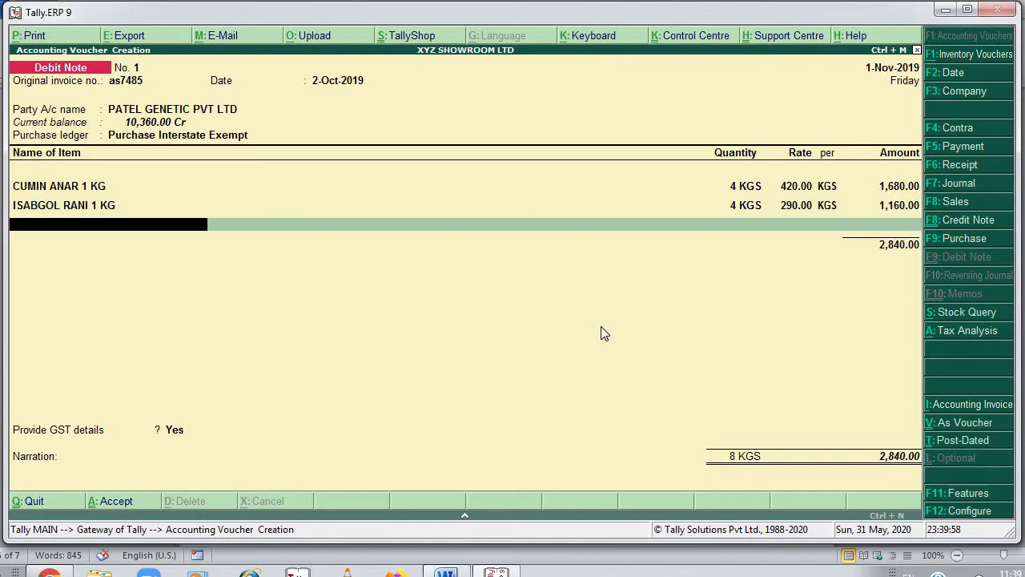
key("Return")
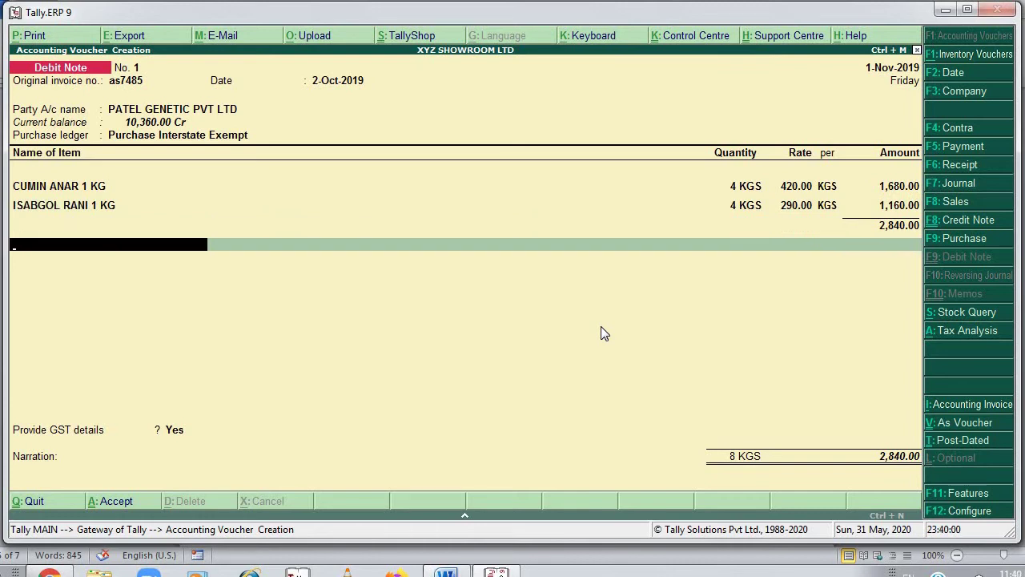
key("Return")
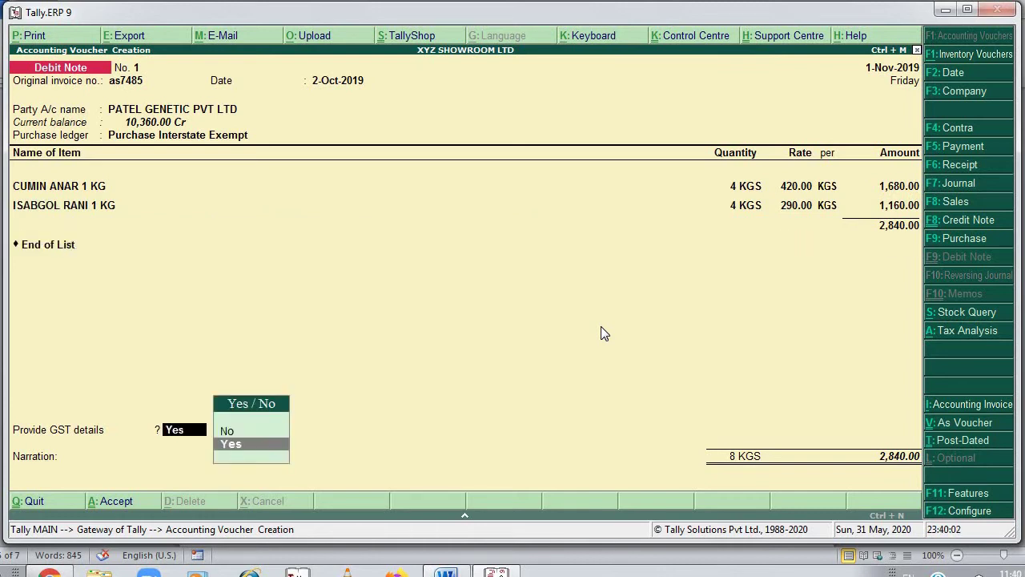
Provide GST details with 01-Sales Return as the reason for issuing the note, leaving the supplier's note number blank
key("Return")
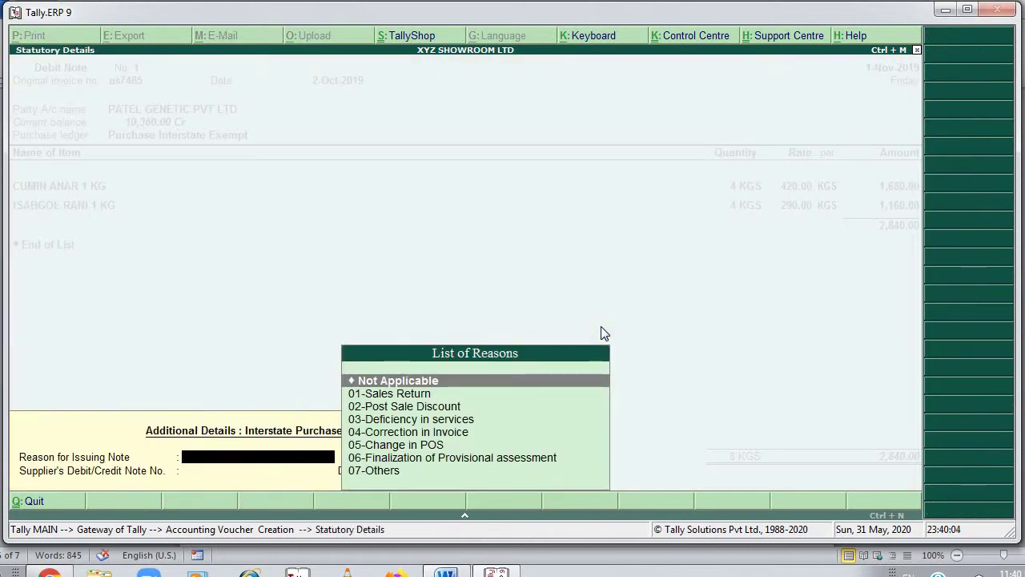
key("Down")
key("Return")
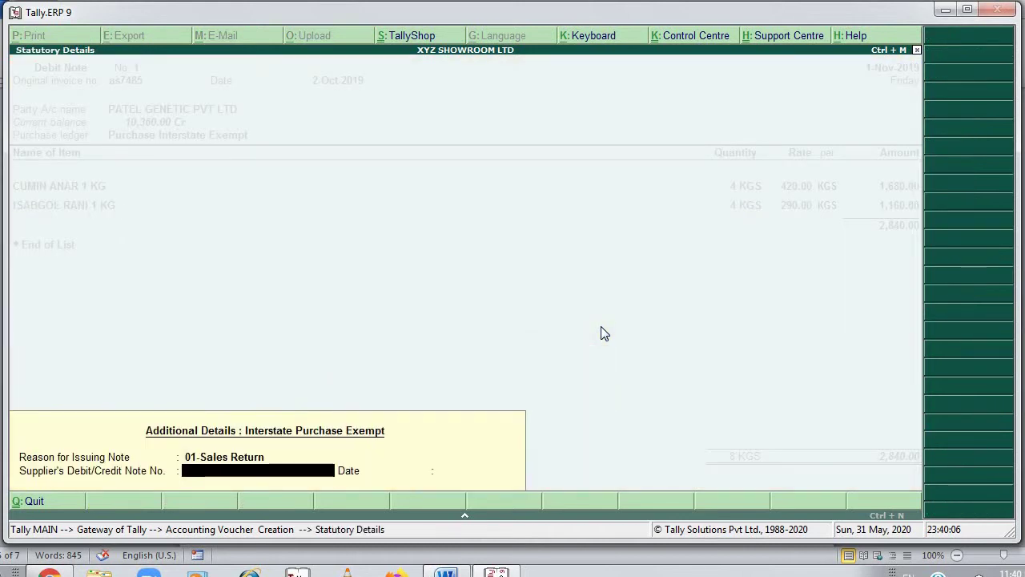
key("Return")
key("alt+Tab")
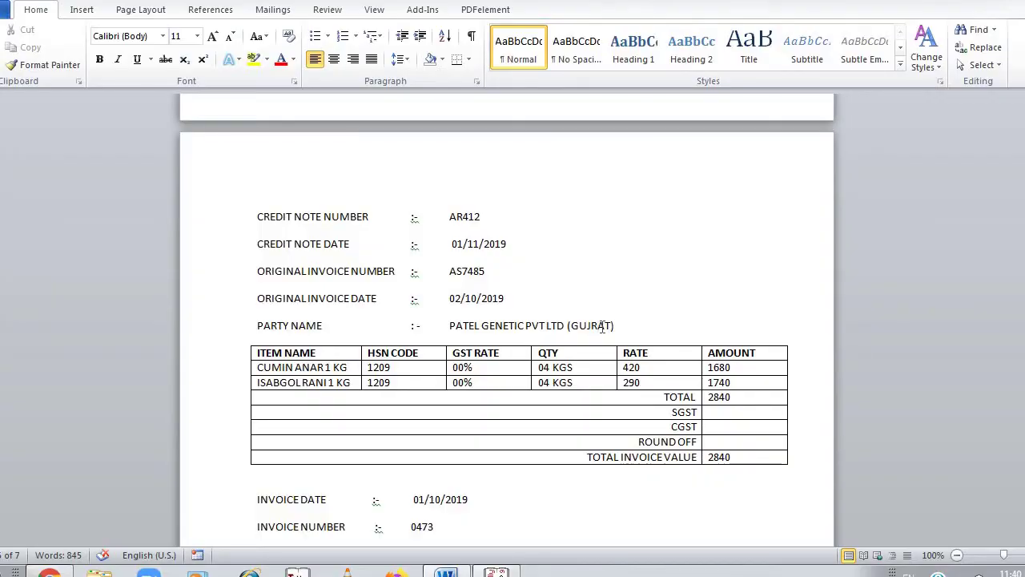
key("alt+Tab")
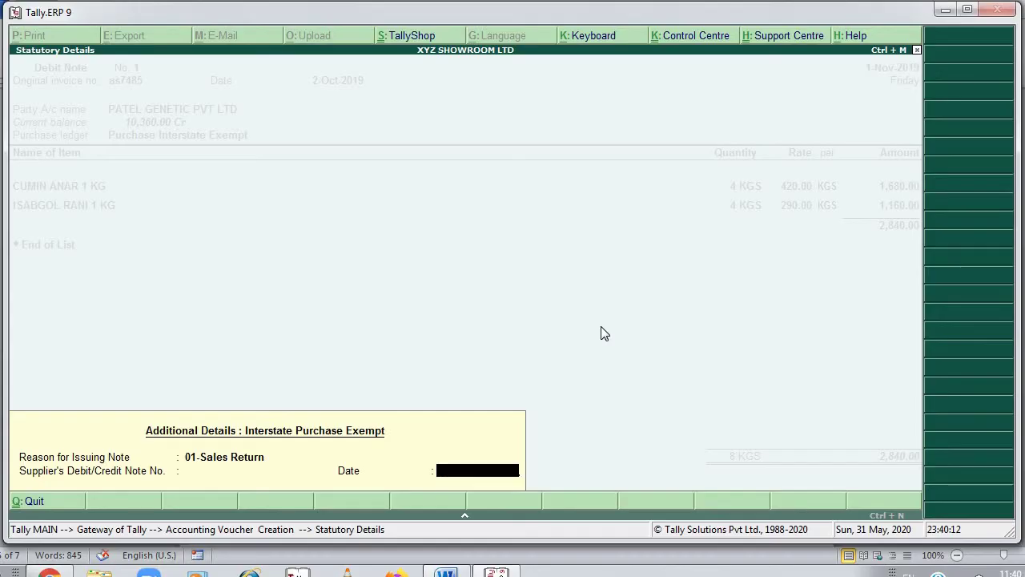
Set the supplier's note date to 2-10 and save the debit note with a blank narration
key("alt+Tab")
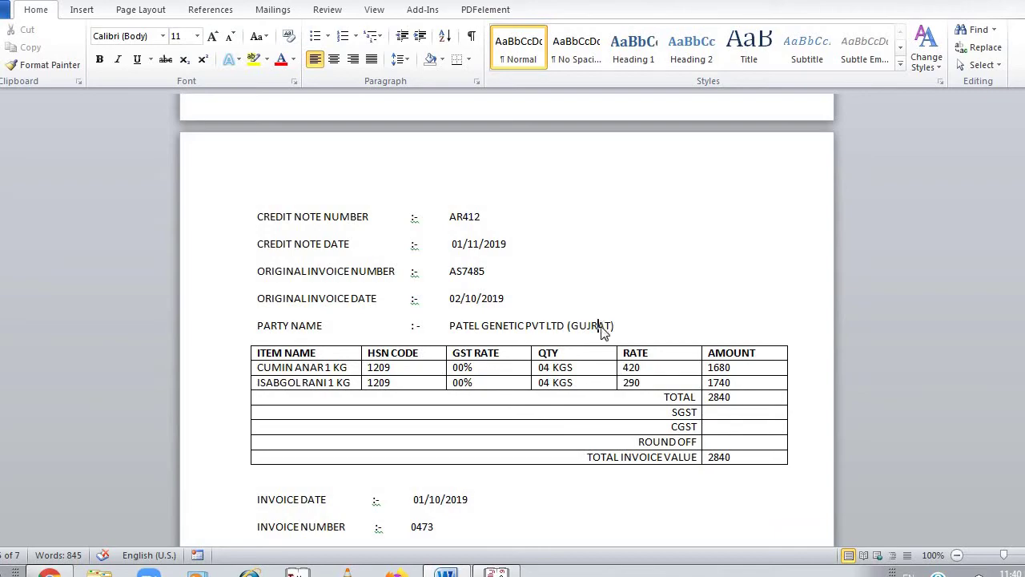
key("alt+Tab")
type("2-10")
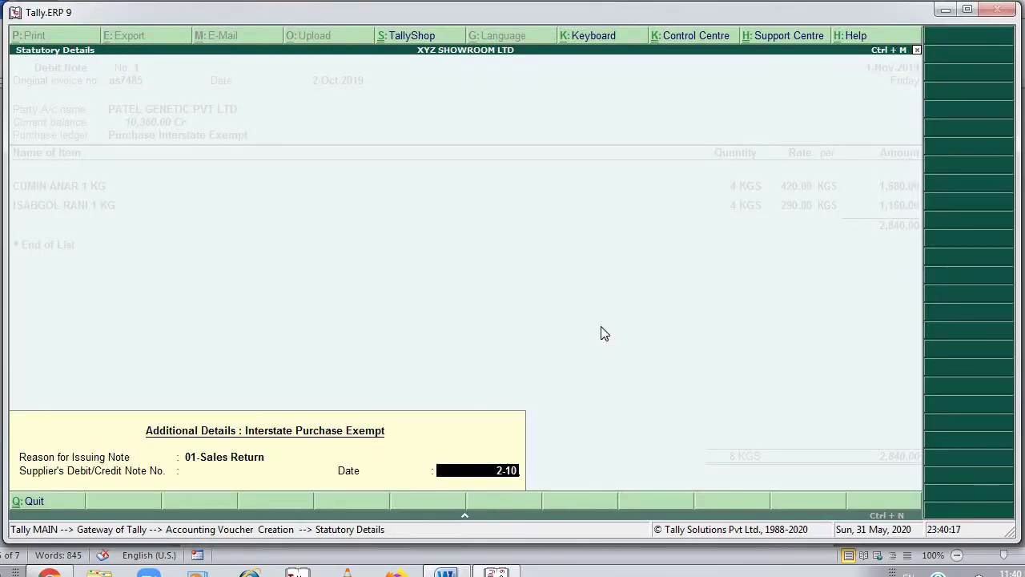
key("Return")
key("Return")
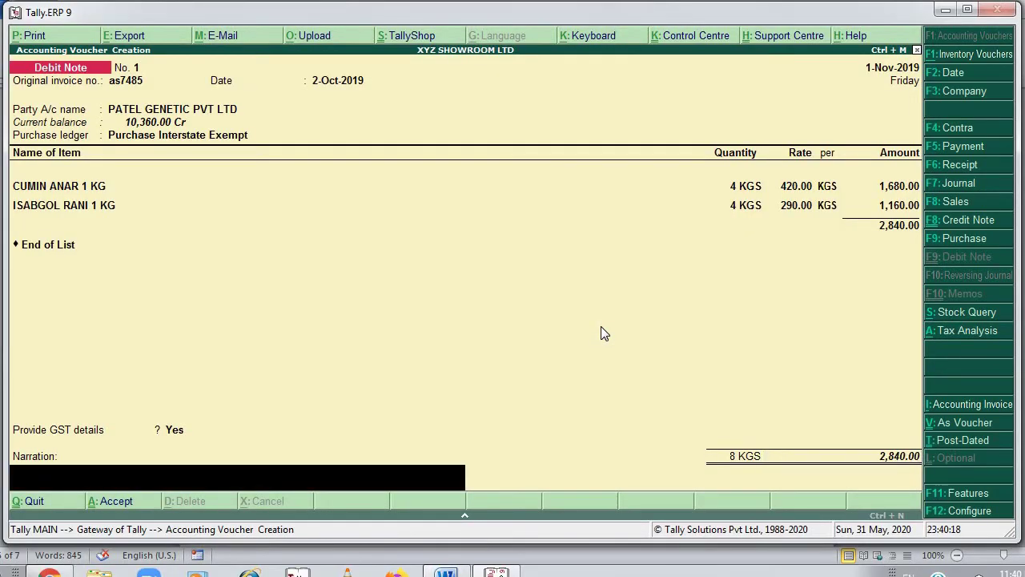
key("Return")
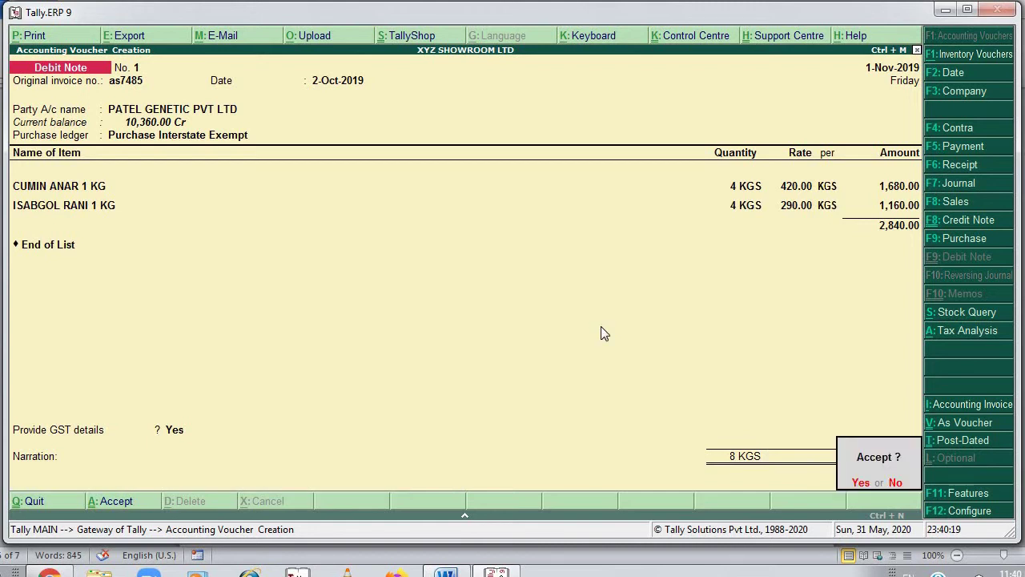
key("Return")
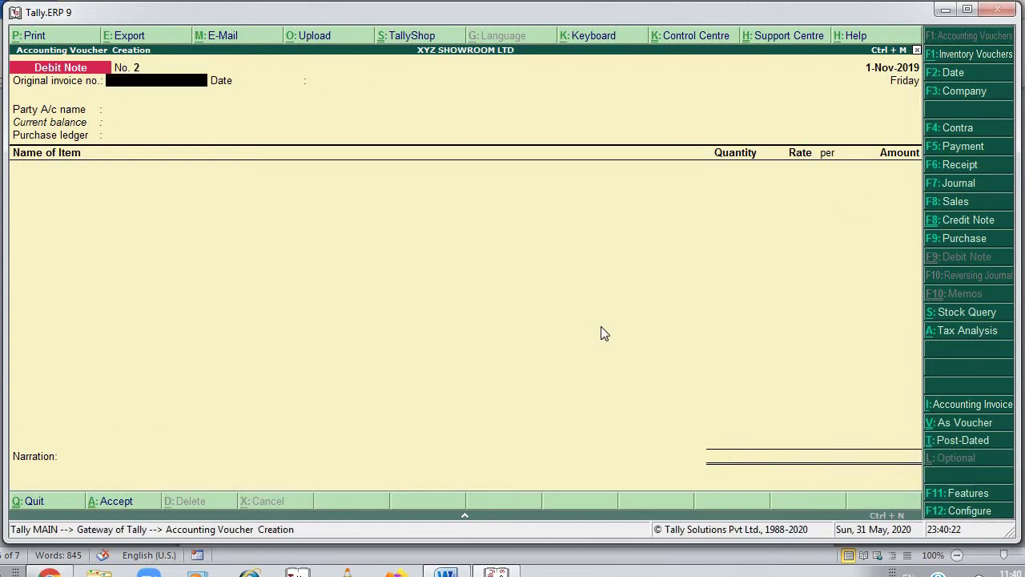
Switch to the Word document and review the JAI ELECTRONICS purchase invoice with its items, rates and tax amounts
key("alt+Tab")
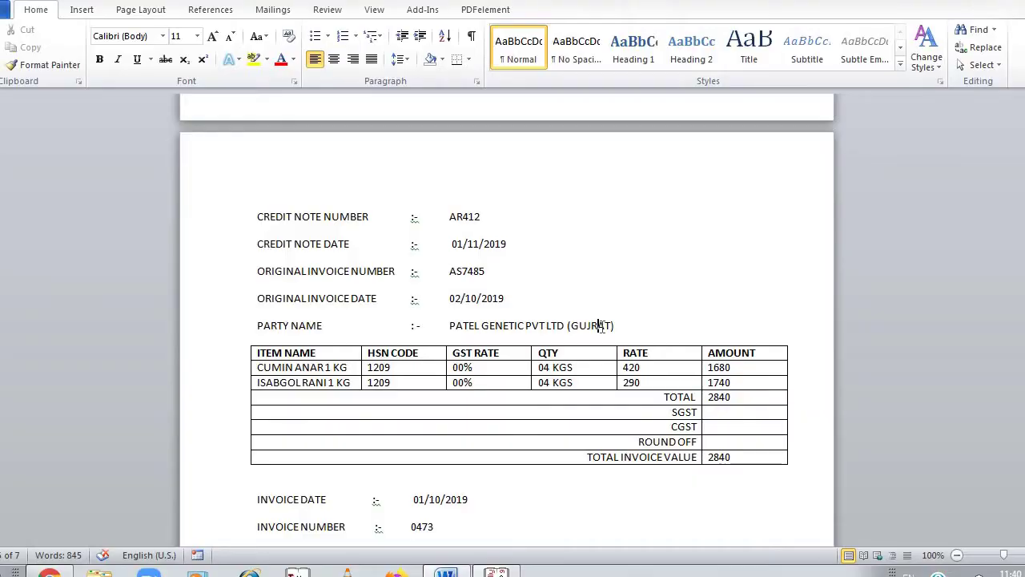
scroll(601, 326, "down", 2)
scroll(601, 326, "down", 3)
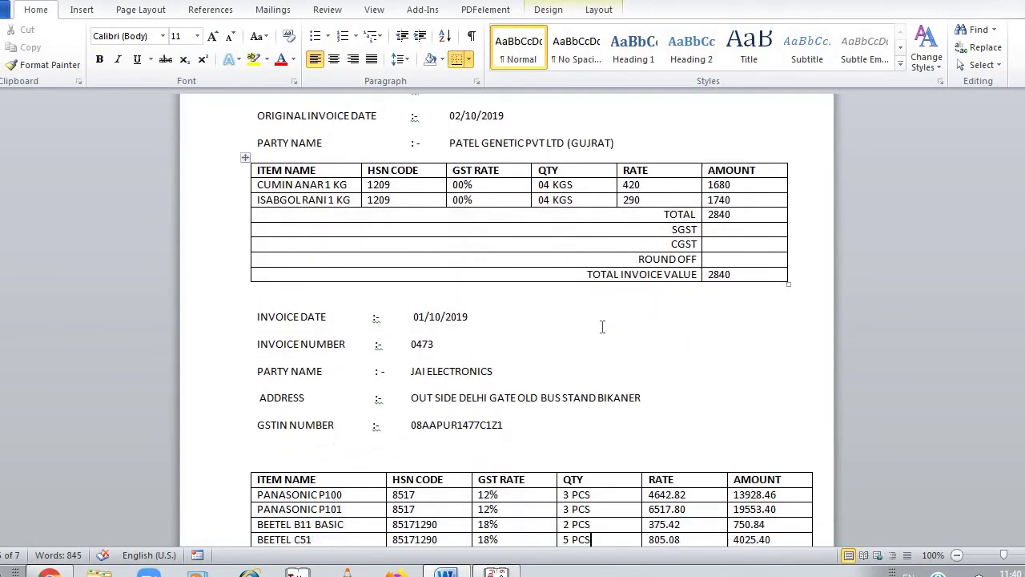
scroll(602, 326, "down", 3)
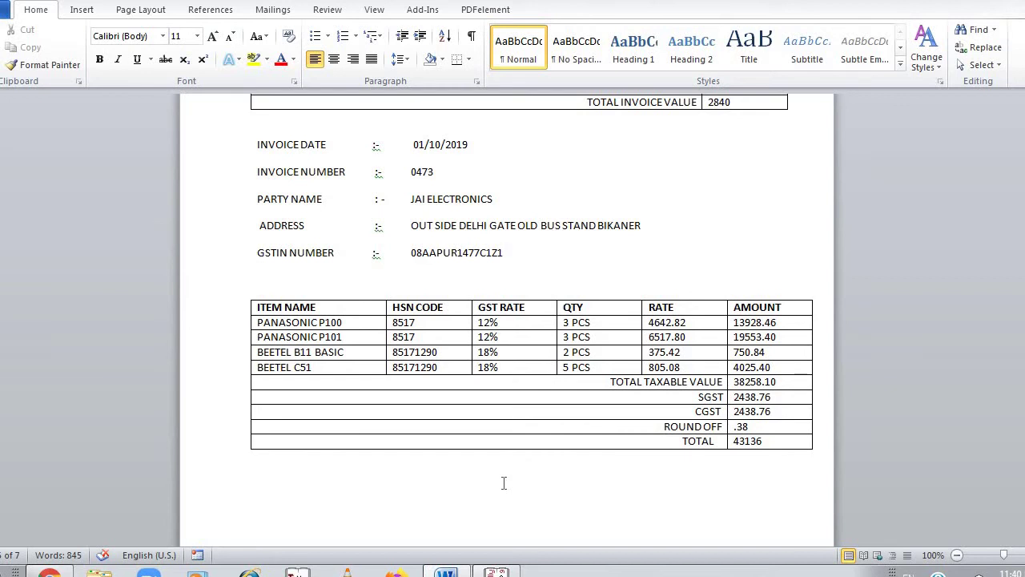
scroll(504, 483, "down", 4)
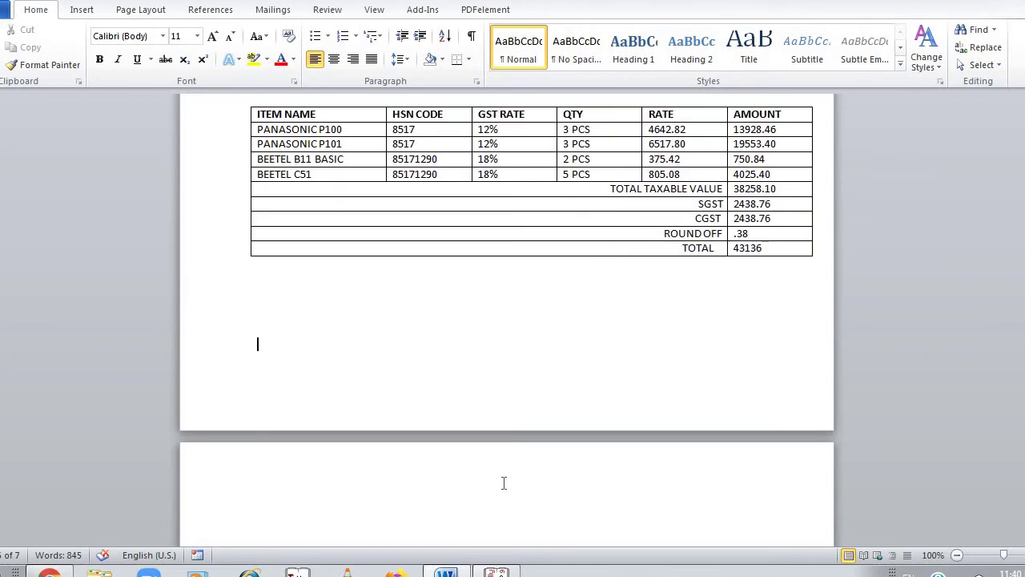
scroll(504, 483, "up", 4)
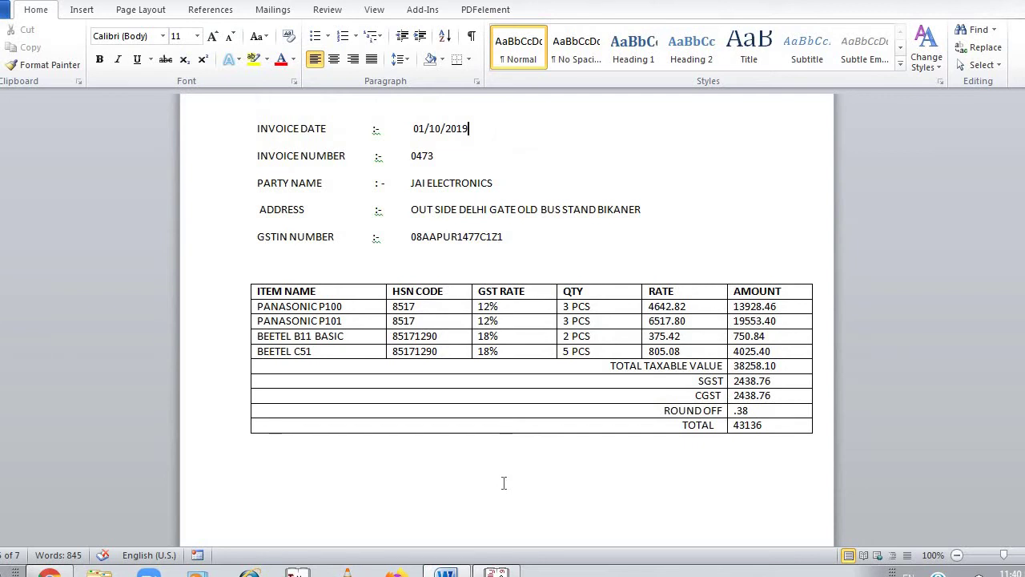
Examine the JAI ELECTRONICS credit note on the last page of the Word document for its dates, original invoice, items and taxes
key("Down")
key("Down")
key("Down")
key("Down")
key("Down")
key("Down")
key("Down")
key("Down")
key("Down")
key("Down")
key("Down")
key("Down")
key("Down")
key("Down")
key("Down")
key("Down")
key("Down")
key("Down")
key("Down")
key("Down")
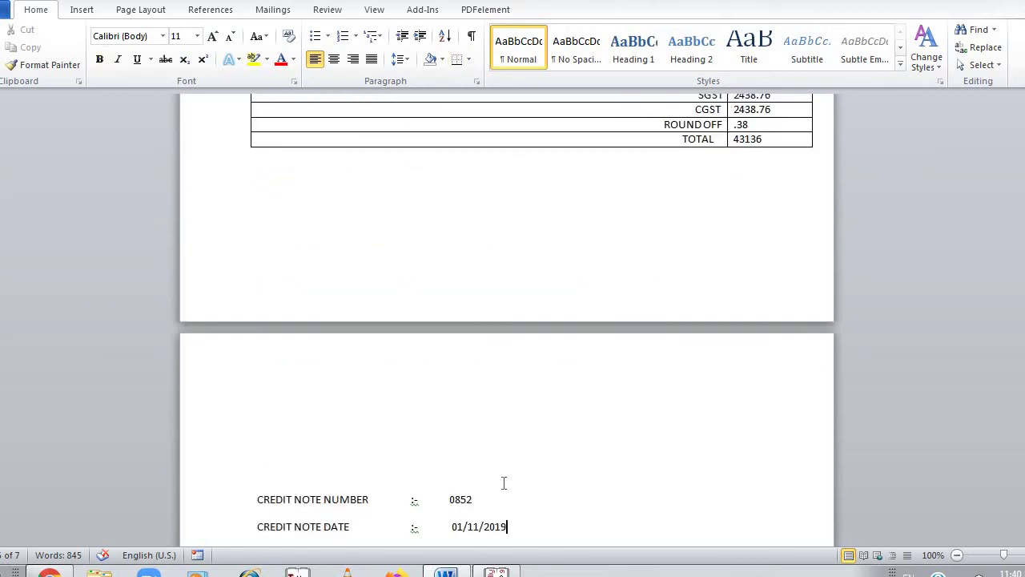
key("Down")
key("Down")
key("Down")
key("Down")
key("Down")
key("Down")
key("Down")
key("Down")
key("Down")
key("Down")
key("Down")
key("Down")
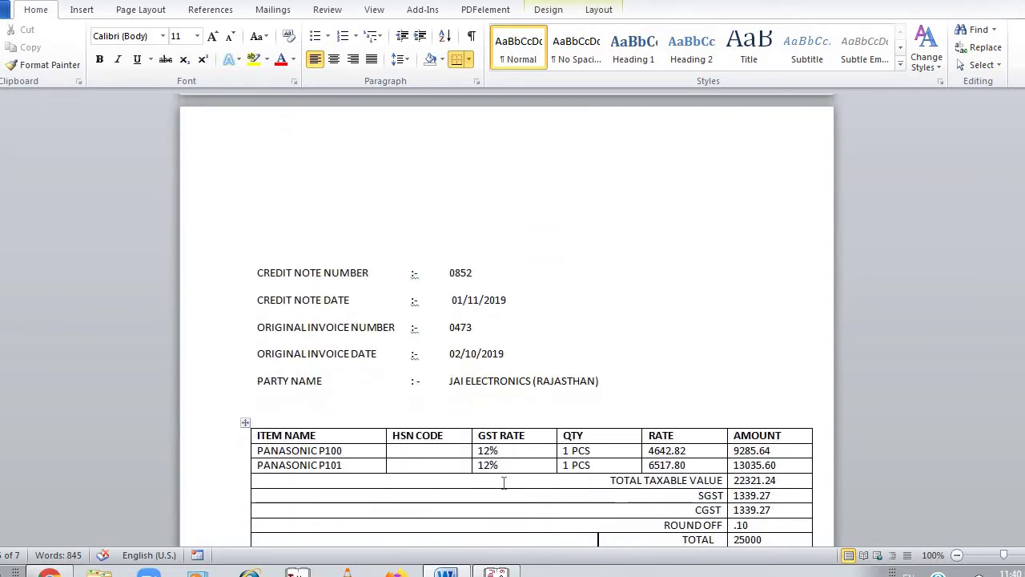
key("Down")
key("Down")
key("Down")
key("Down")
key("Down")
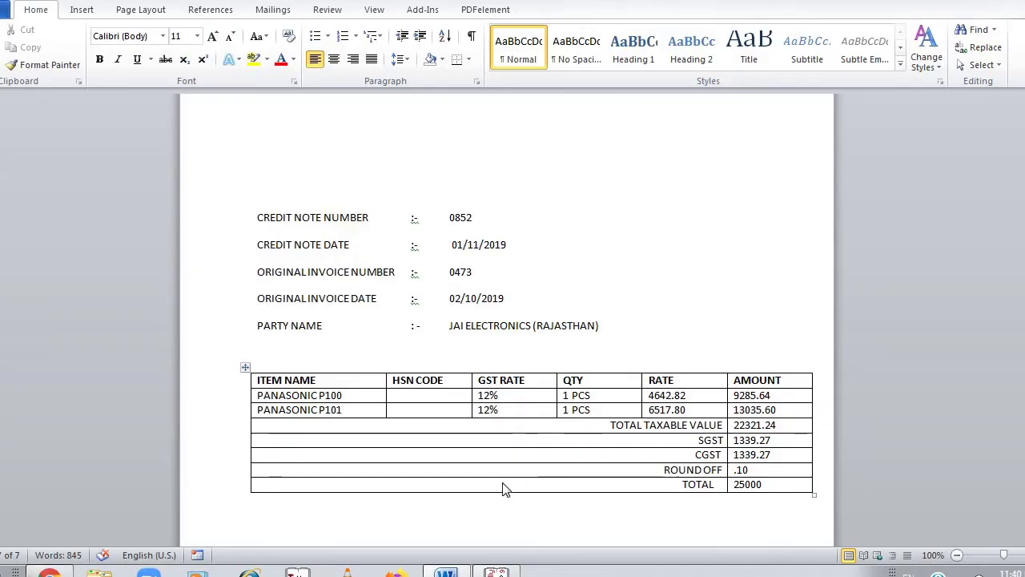
key("alt+Tab")
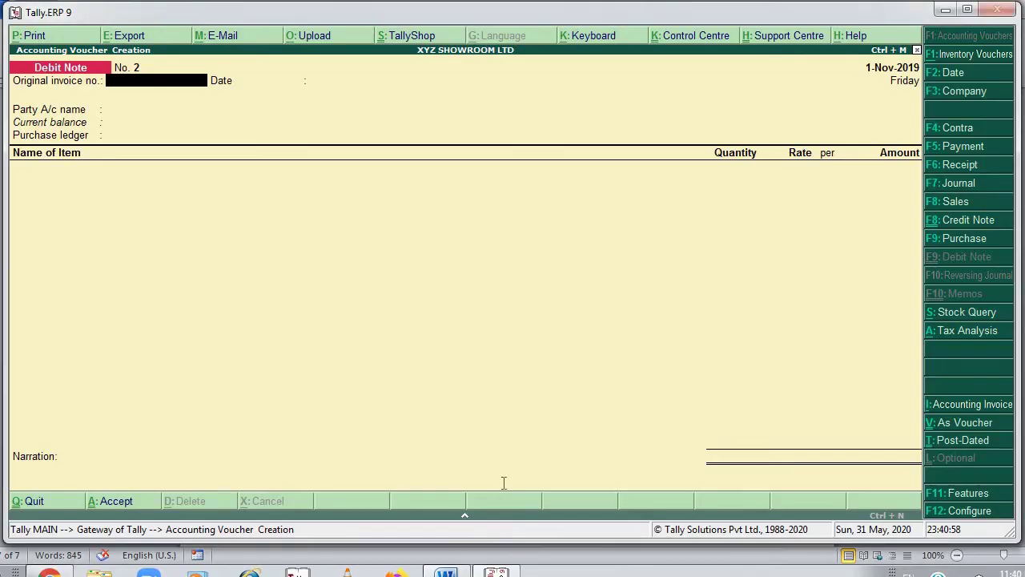
key("alt+Tab")
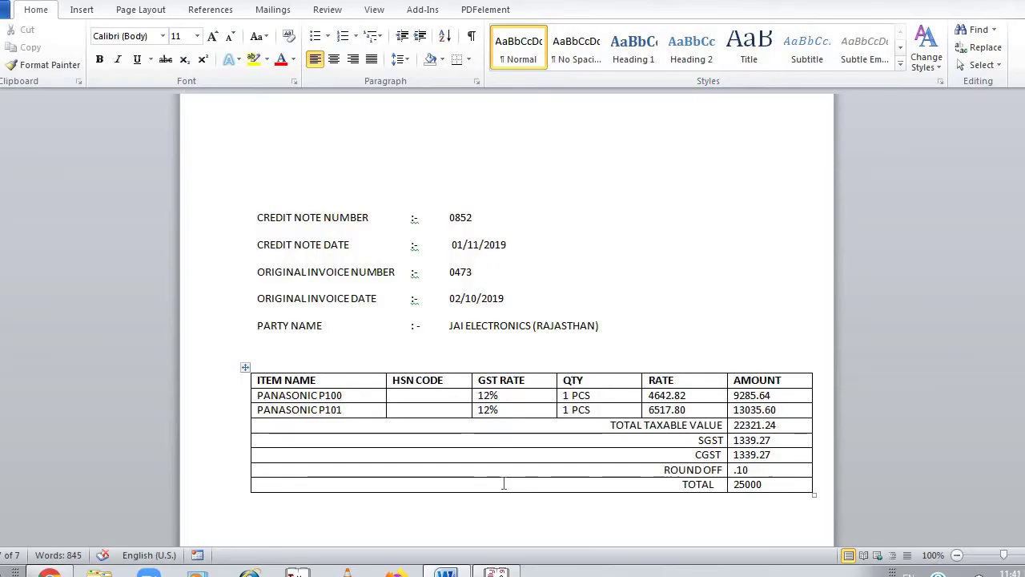
Switch to Tally.ERP 9 and set the new debit note's voucher date to 1-11
key("alt+Tab")
key("F2")
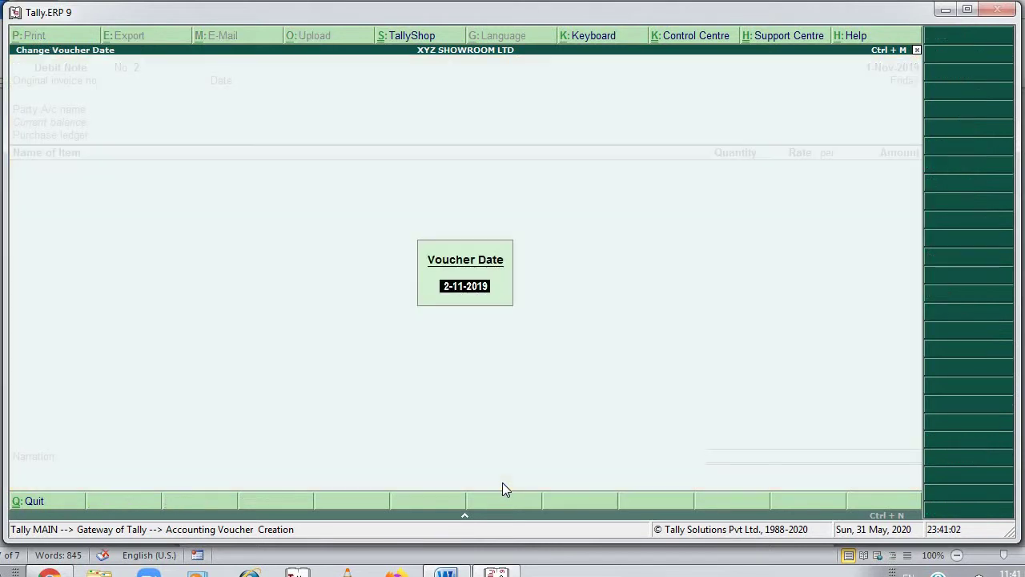
type("1-11")
key("Return")
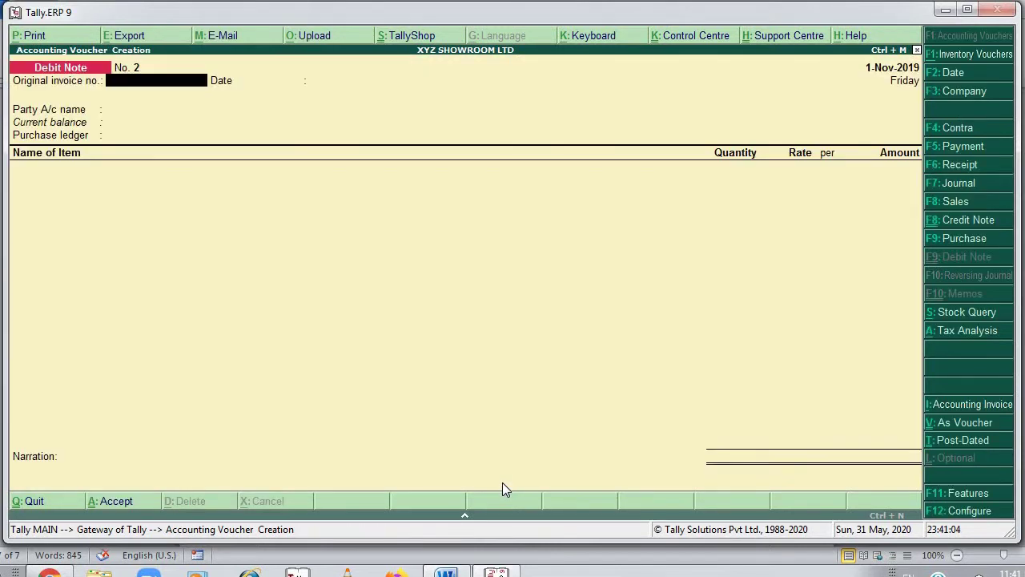
Enter 0473 as the original invoice number and 2-10 as its date, as given in the Word credit note
key("alt+Tab")
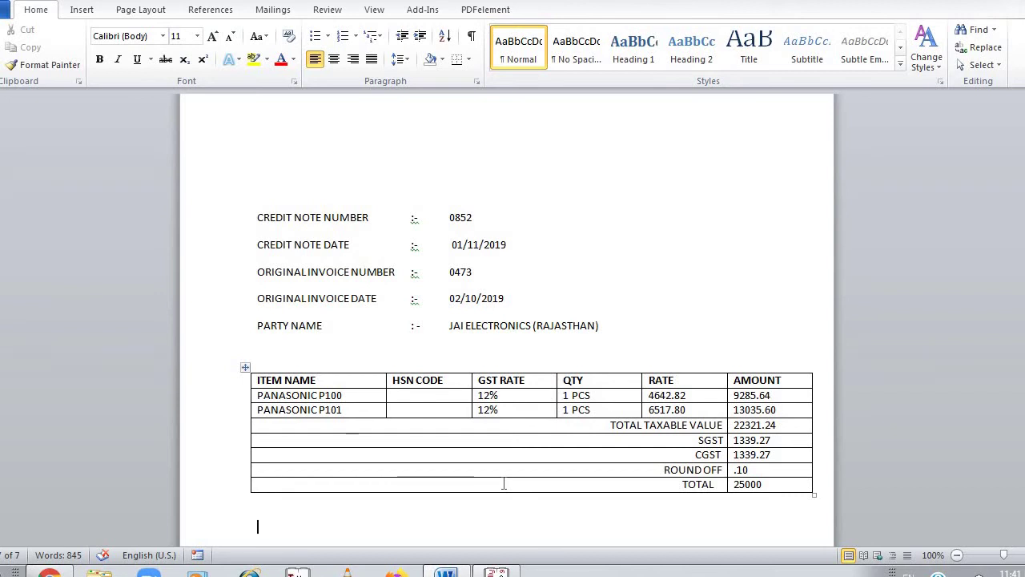
key("alt+Tab")
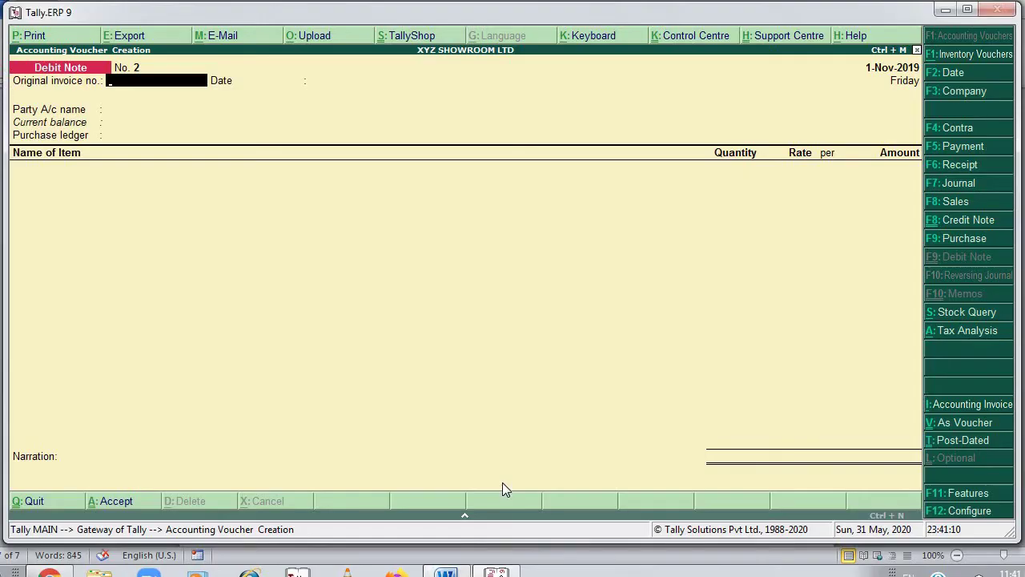
type("0473")
key("Return")
key("alt+Tab")
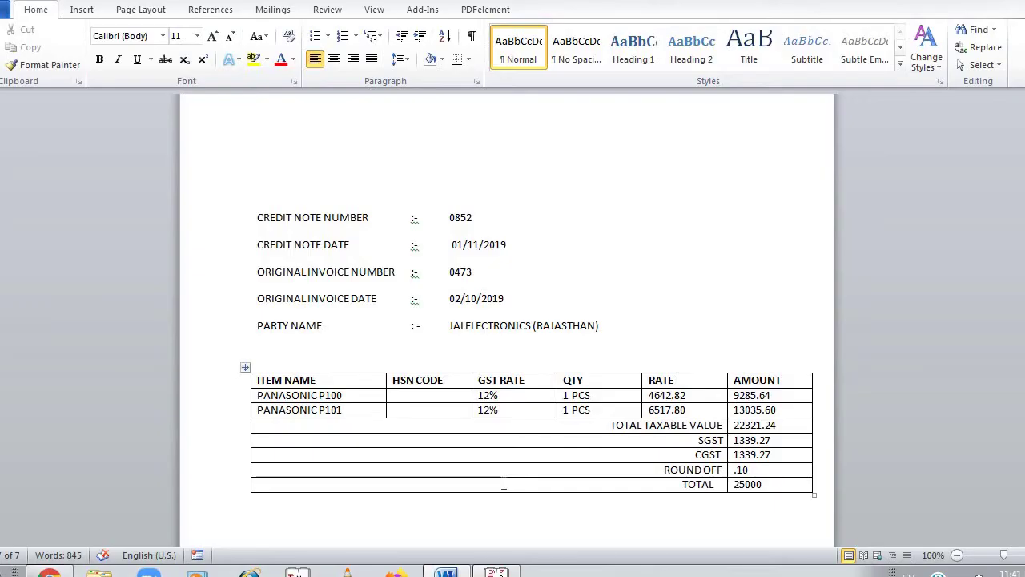
key("alt+Tab")
type("2-10")
key("Return")
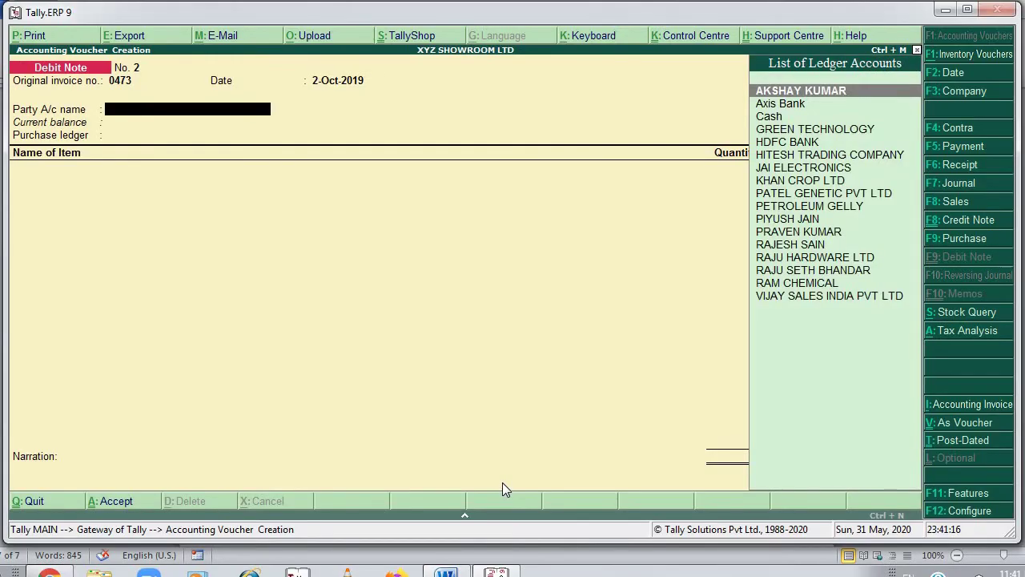
Choose JAI ELECTRONICS as the party account and accept its party details without changes
key("alt+Tab")
key("alt+Tab")
type("j")
key("Return")
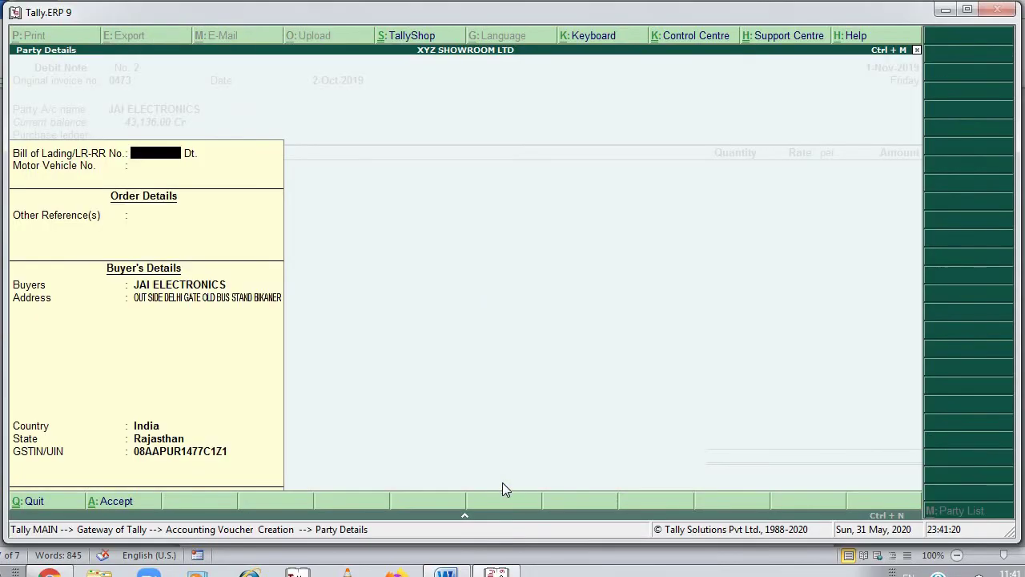
key("Return")
key("Return")
key("Return")
key("Return")
key("Return")
key("Return")
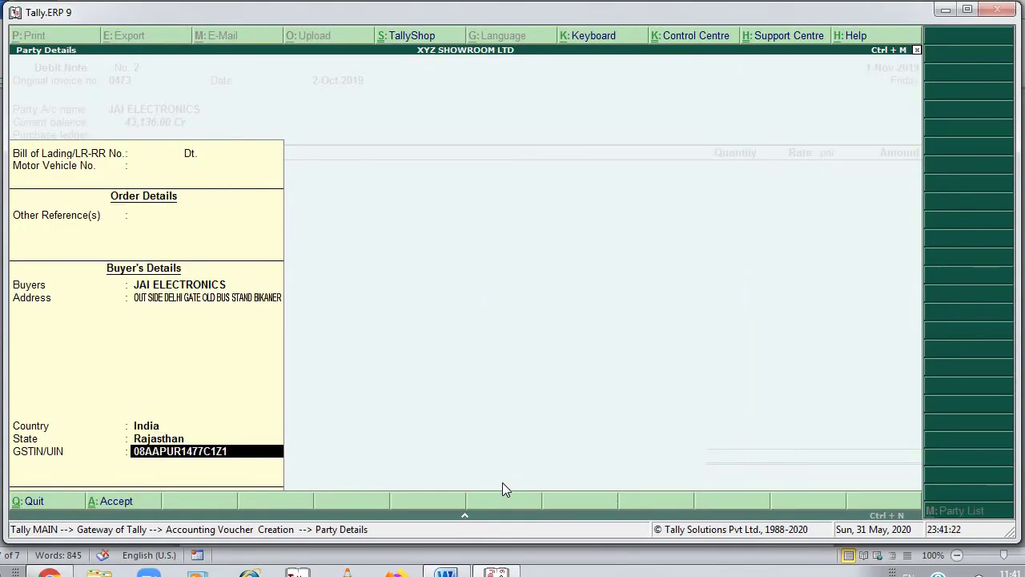
key("Return")
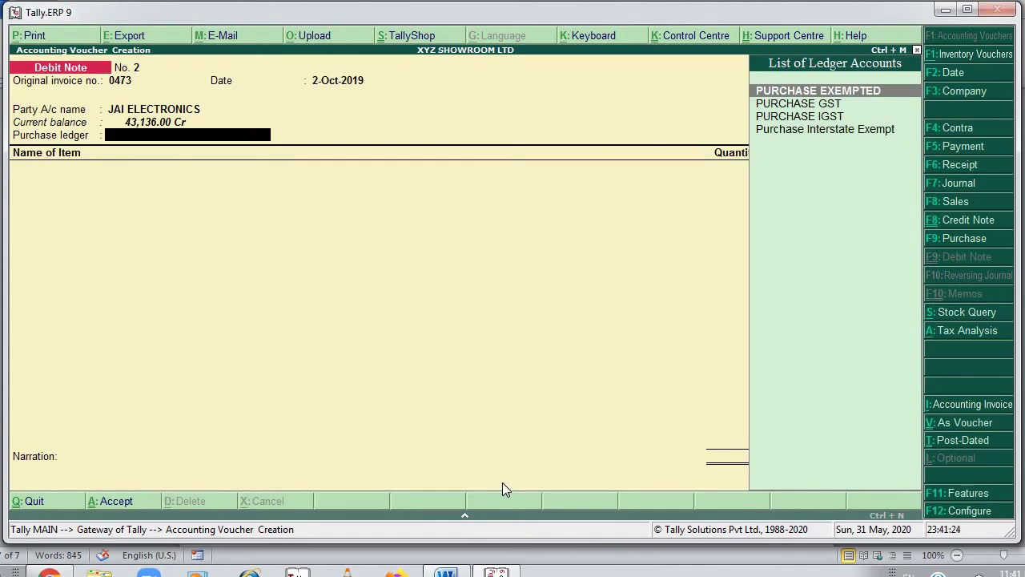
Check the party's state in the Word credit note and choose PURCHASE GST as the debit note's purchase ledger
key("alt+Tab")
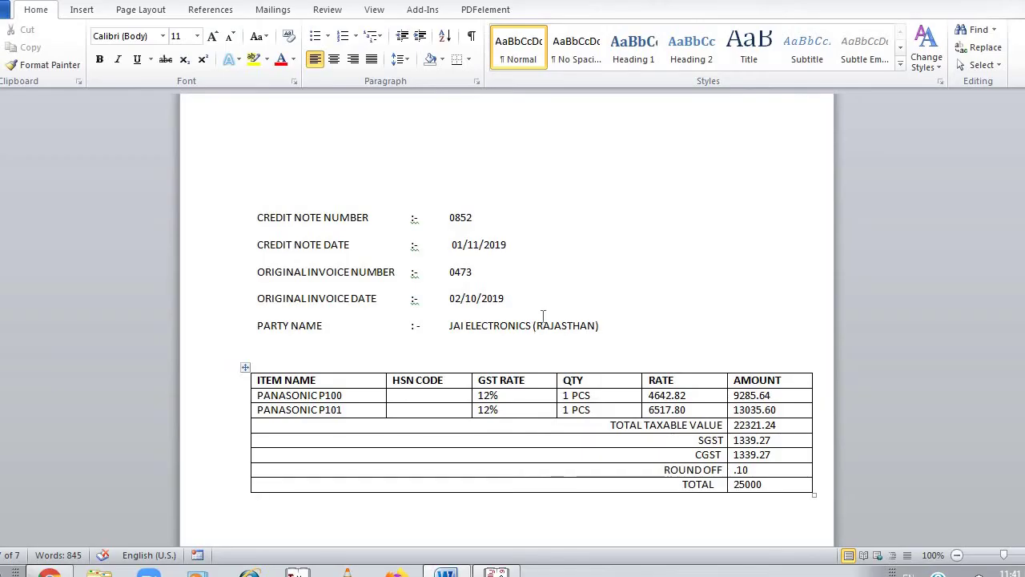
left_click(544, 319)
key("alt+Tab")
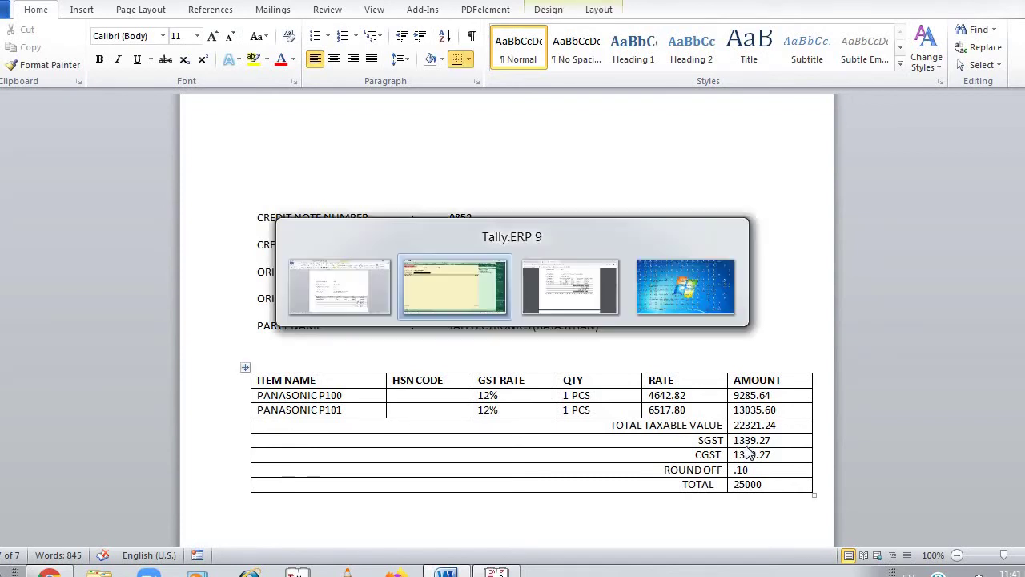
key("Down")
key("Return")
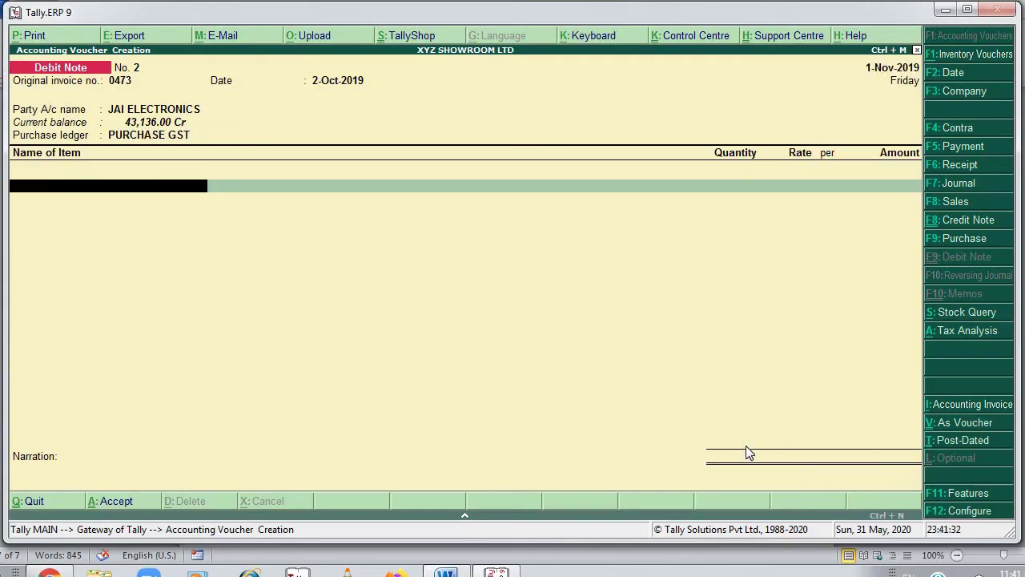
Add the item PANASONIC P100 to the debit note with a quantity of 1 PCS at the rate of 4,642.82
key("alt+Tab")
key("alt+Tab")
type("Pa")
key("Return")
key("alt+Tab")
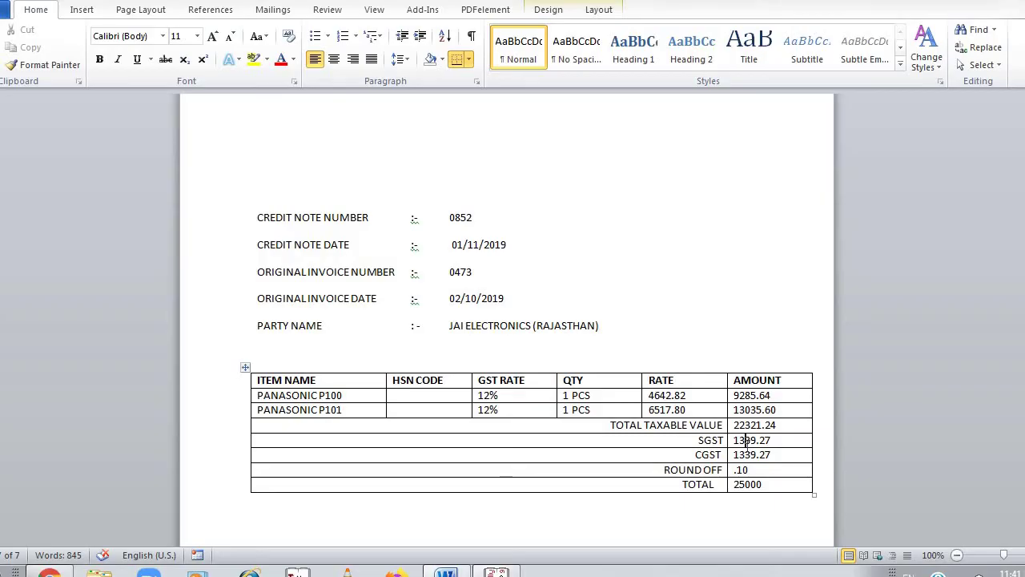
key("alt+Tab")
type("1")
key("Return")
key("Return")
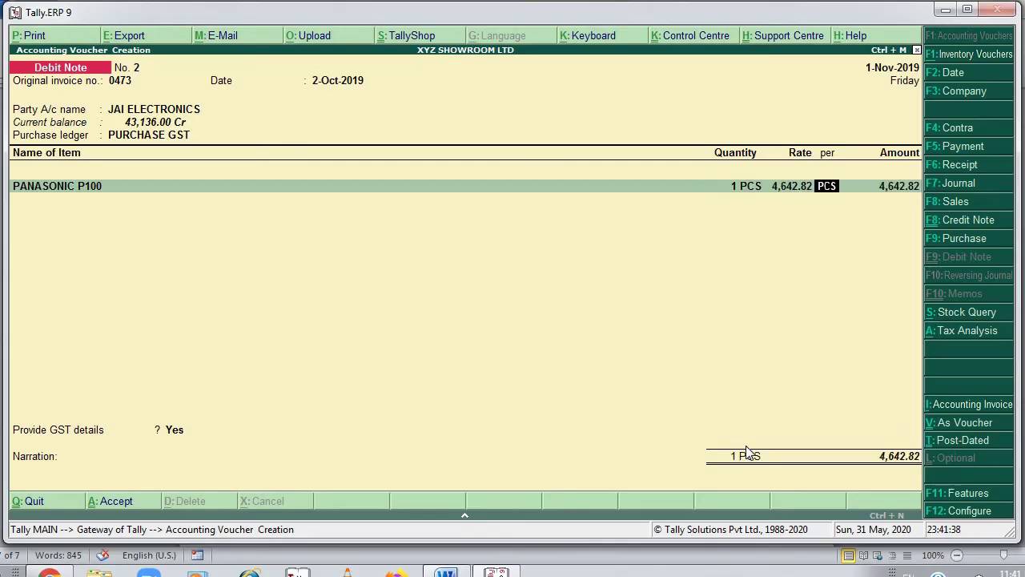
key("Return")
key("Return")
Add the item PANASONIC P101 with 1 PCS at the rate of 6,517.80 and end the item list
type("Pan")
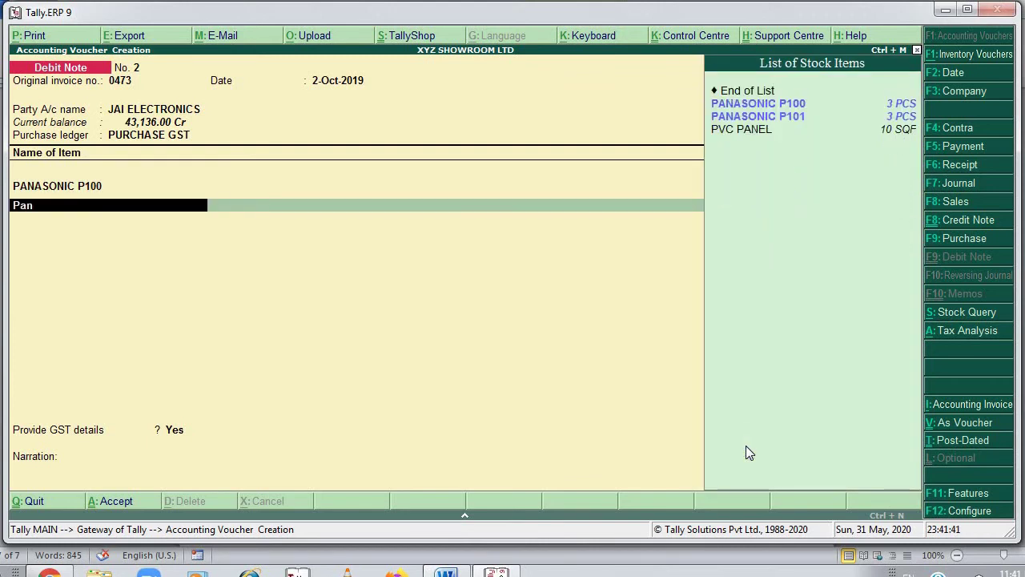
key("Down")
key("alt+Tab")
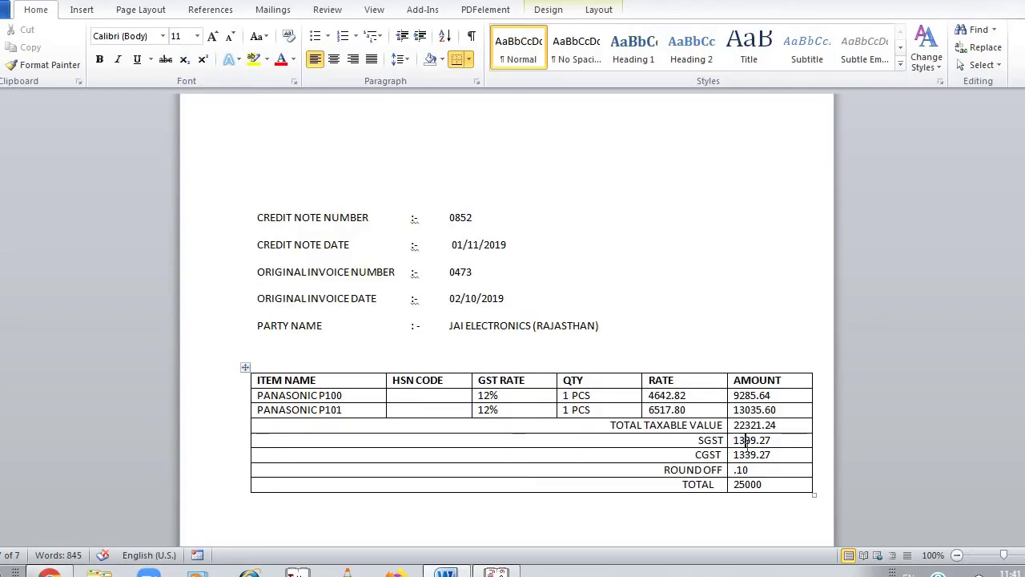
key("alt+Tab")
key("Return")
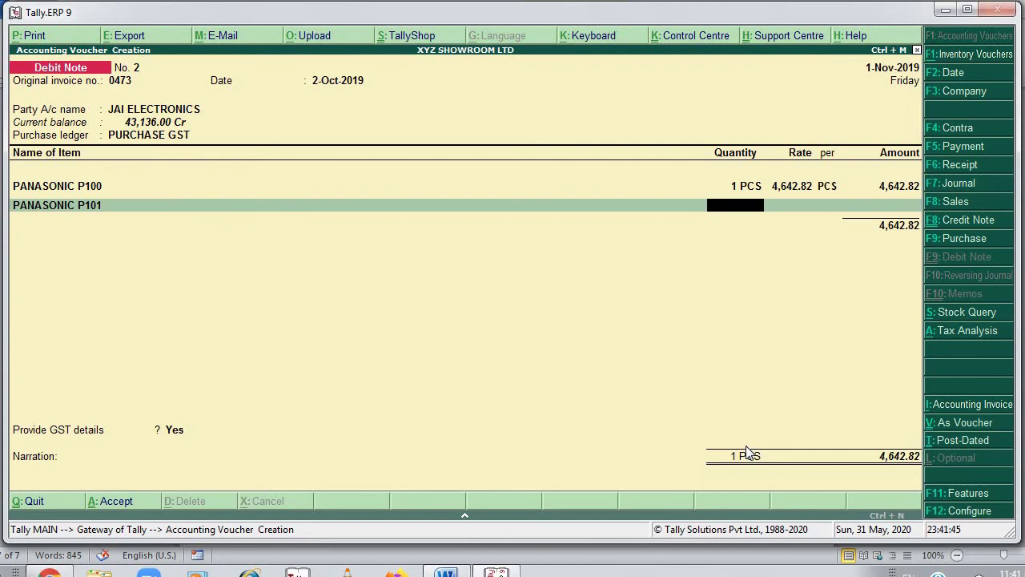
key("Return")
key("BackSpace")
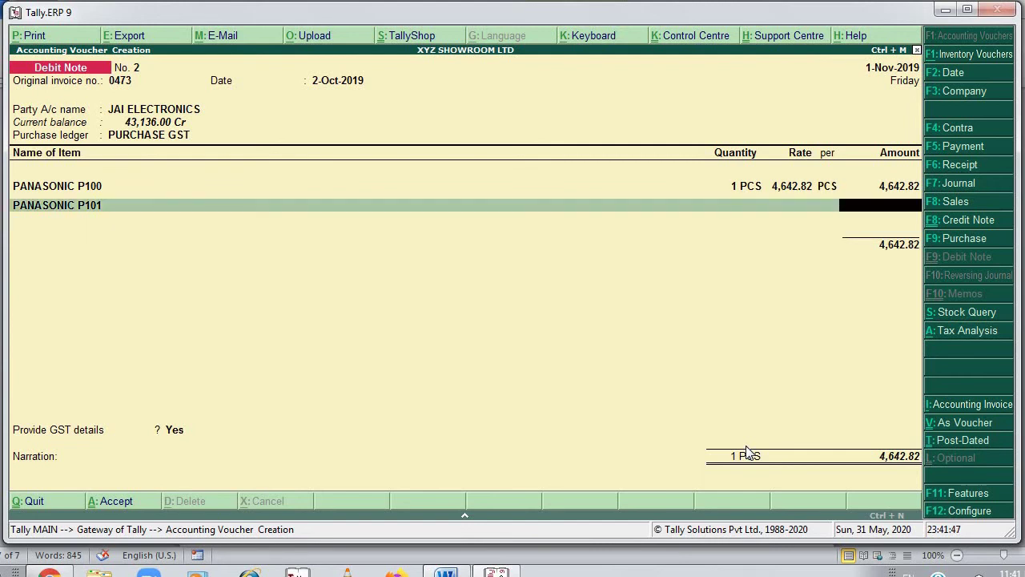
key("BackSpace")
type("1")
key("Return")
key("Return")
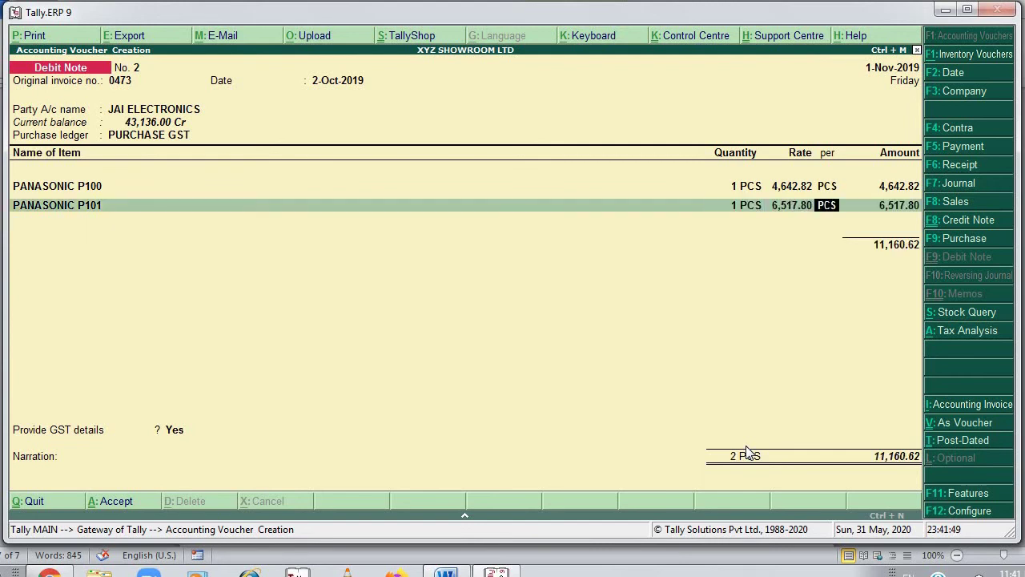
key("Return")
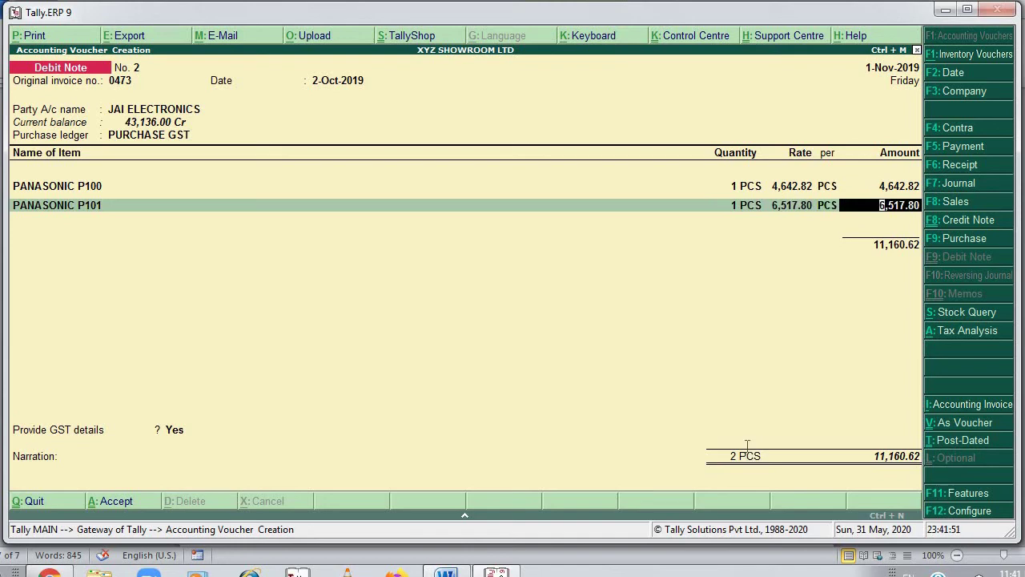
key("alt+Tab")
key("alt+Tab")
key("Return")
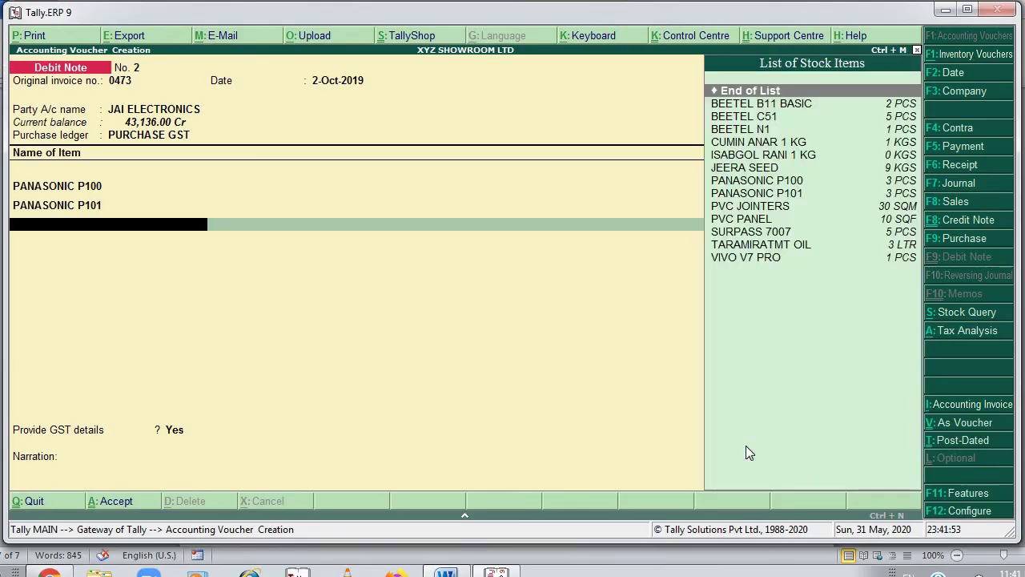
key("Return")
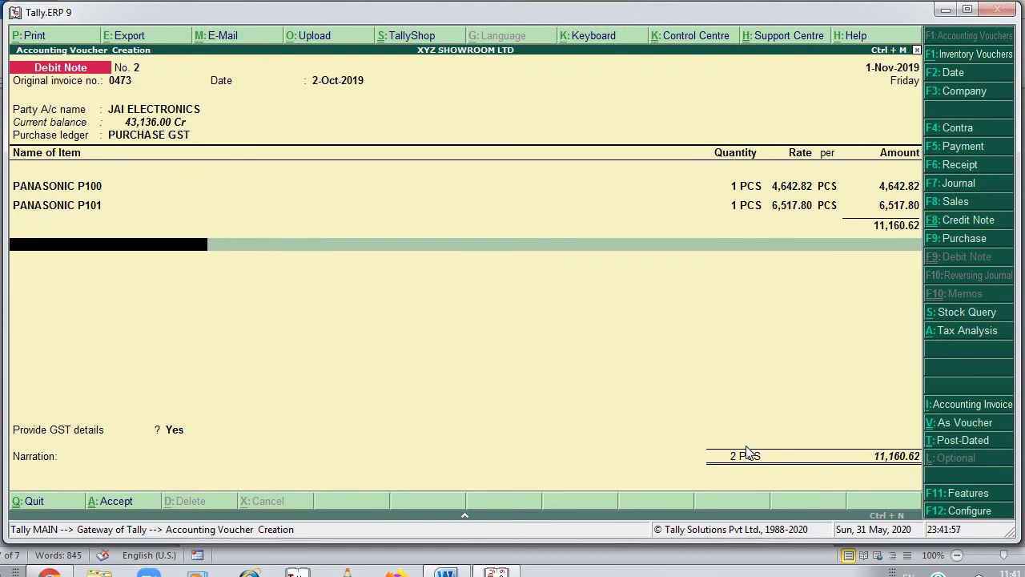
Add the SGST and CGST tax ledgers below the debit note's items with their calculated amounts
type("s")
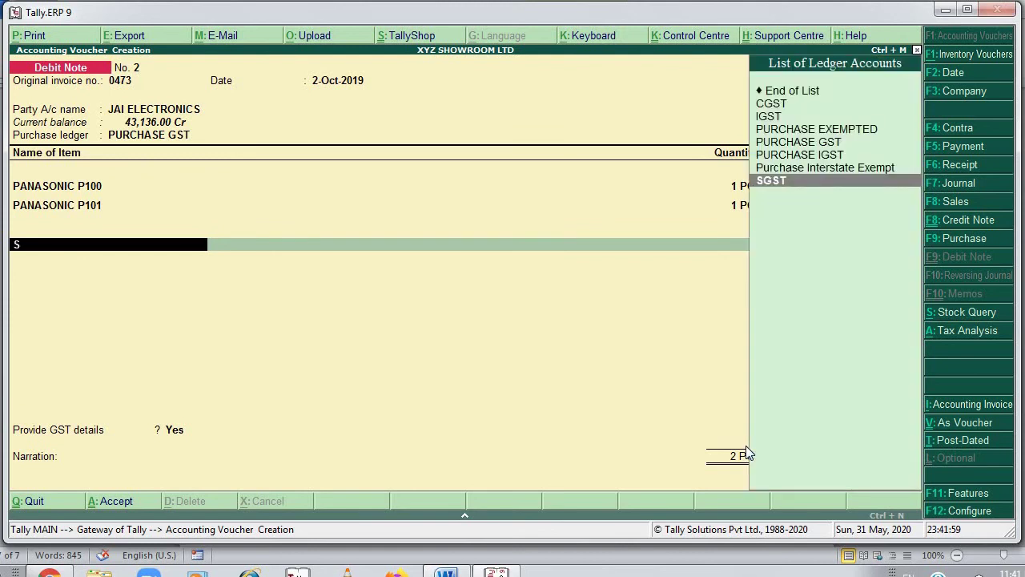
key("Return")
key("Return")
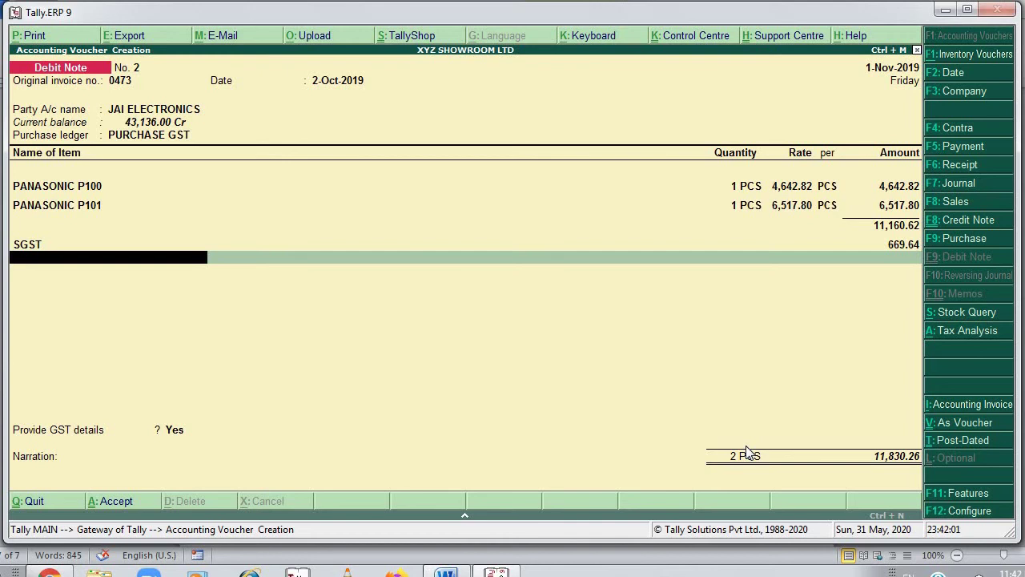
type("c")
key("Return")
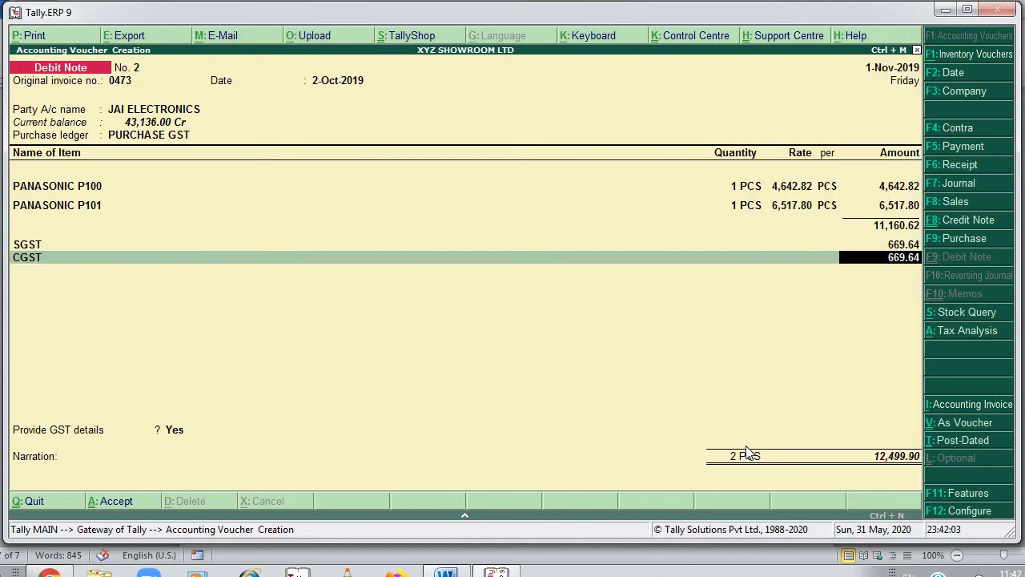
Add the ROUND OFF ledger with 0.10 below the debit note's tax ledgers and end the ledger list
key("Return")
type("r")
key("Return")
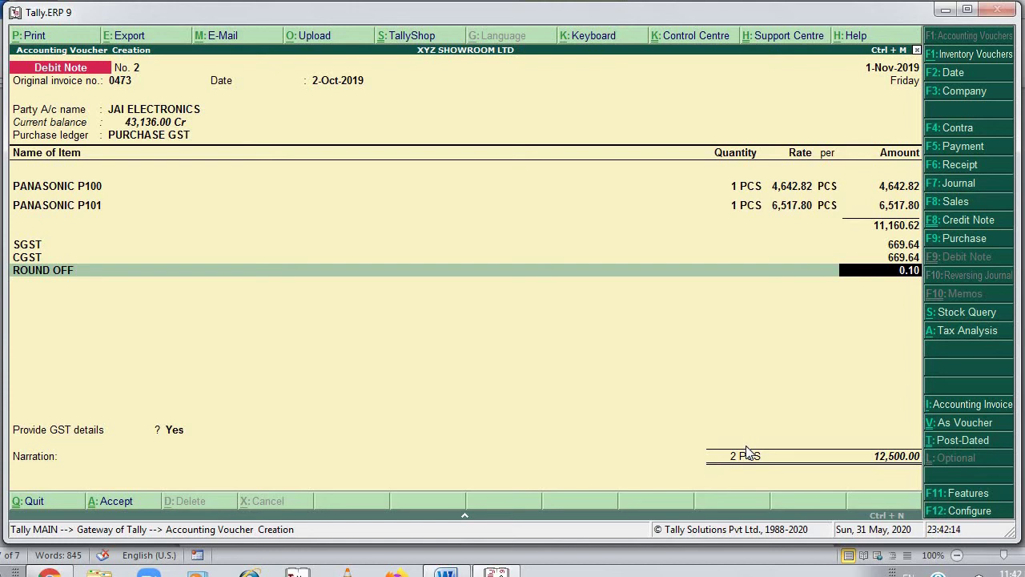
key("Return")
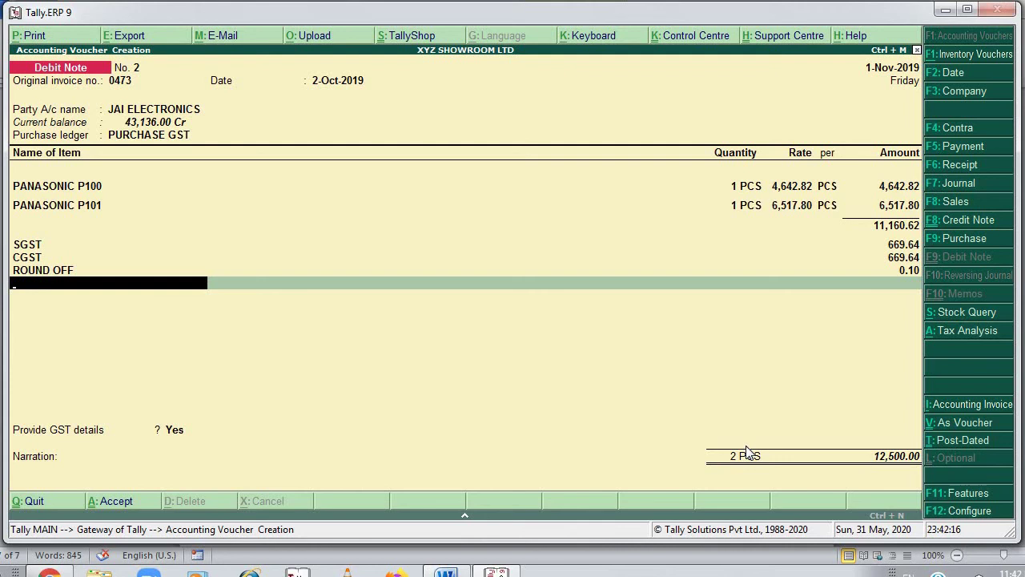
key("Return")
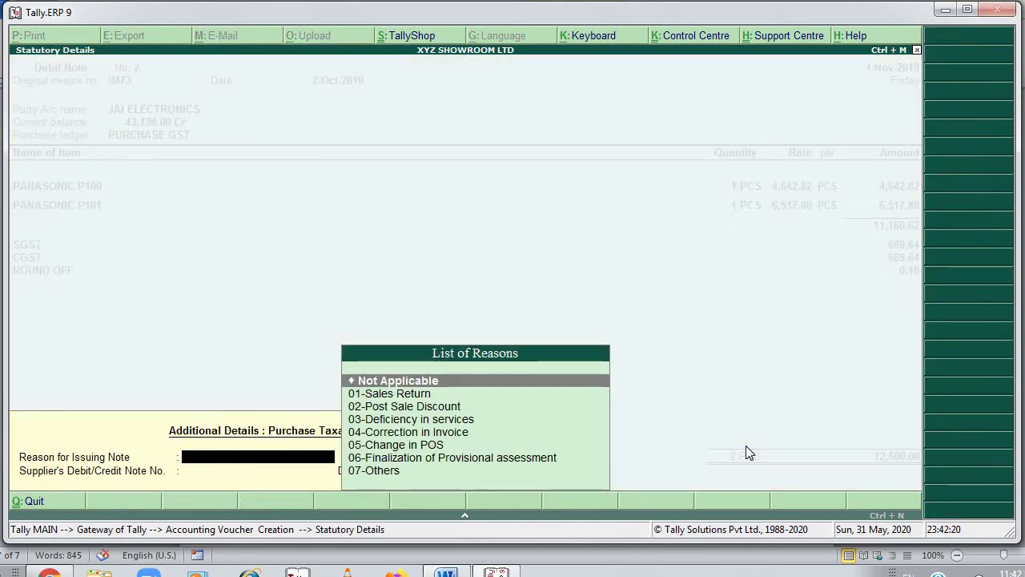
Set the reason for issuing the note to 01-Sales Return and enter supplier's credit note number 0852 from the Word credit note
key("Down")
key("Return")
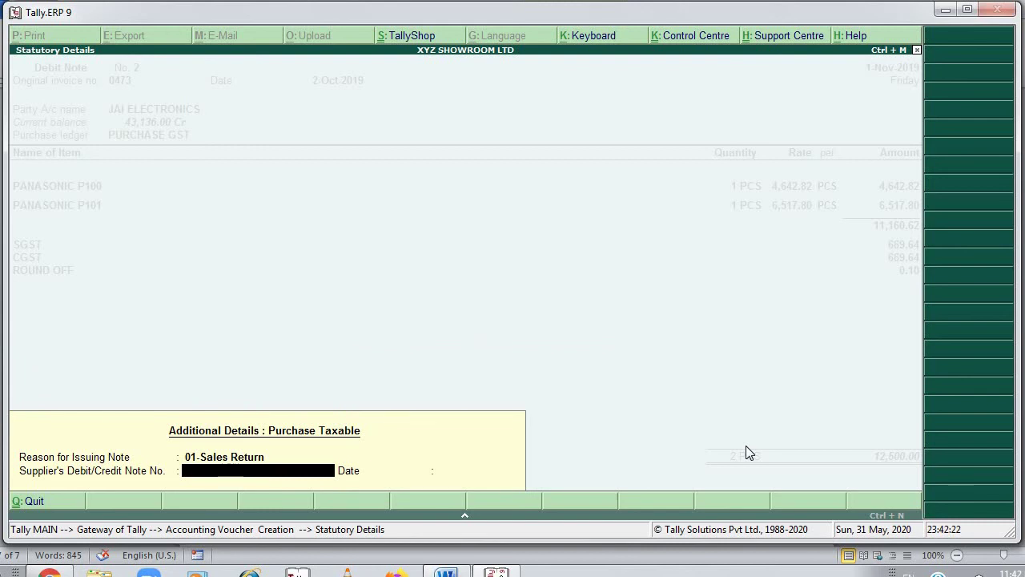
key("alt+Tab")
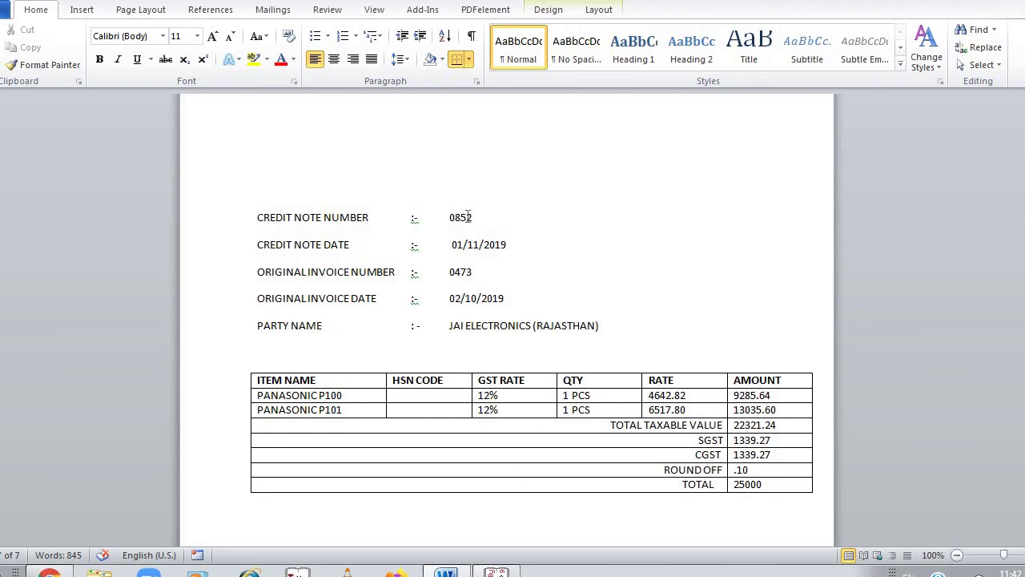
key("alt+Tab")
type("0852")
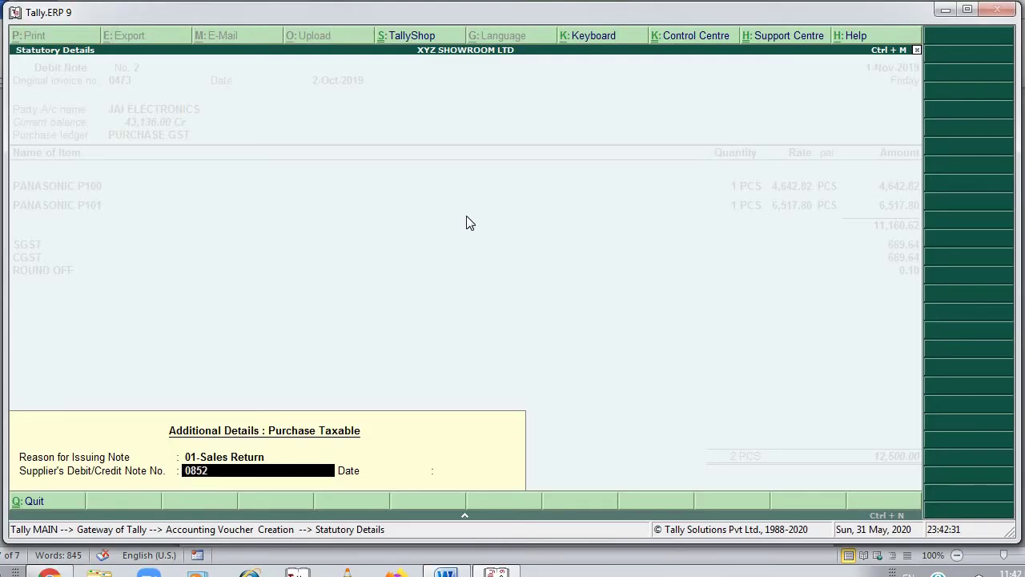
key("Return")
Check the Word credit note, enter 2-10 as the supplier's note date, and save the debit note without a narration
key("alt+Tab")
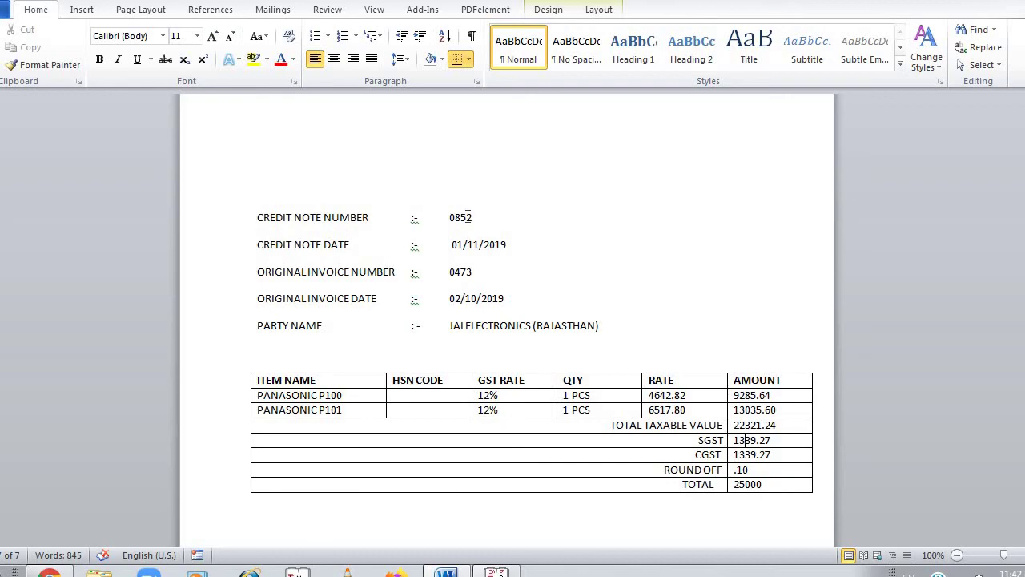
key("alt+Tab")
type("2-10")
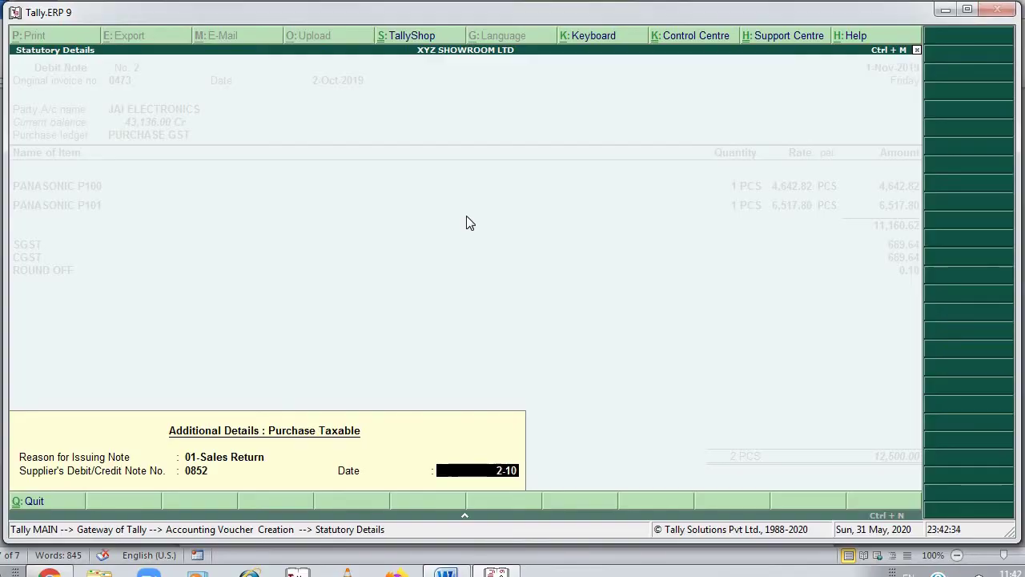
key("Return")
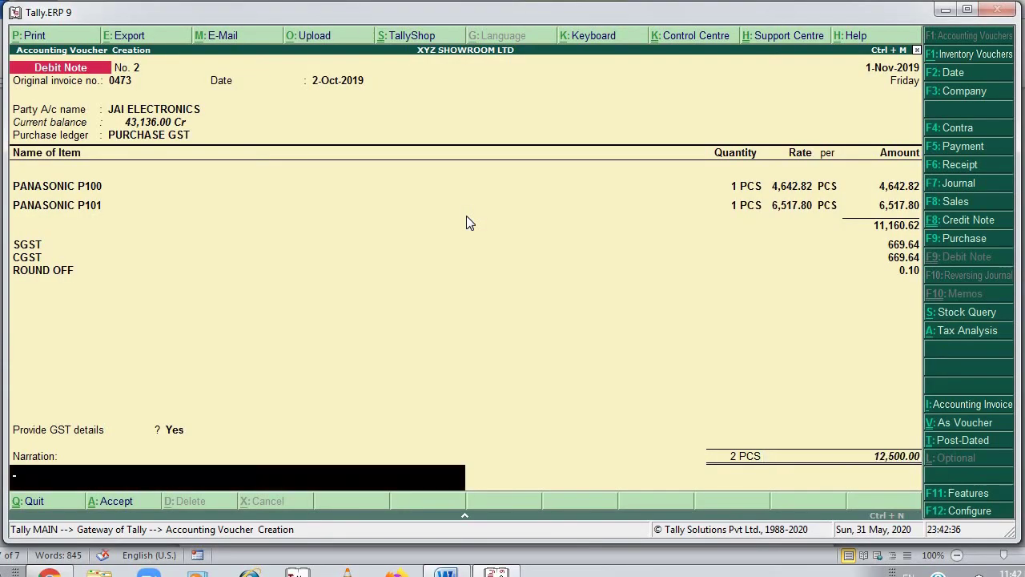
key("Return")
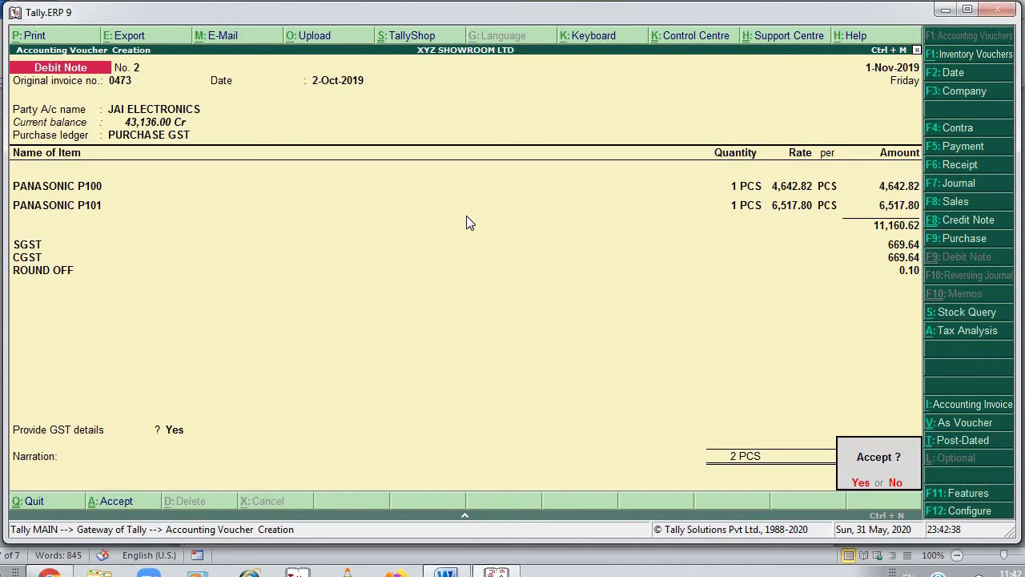
key("Return")
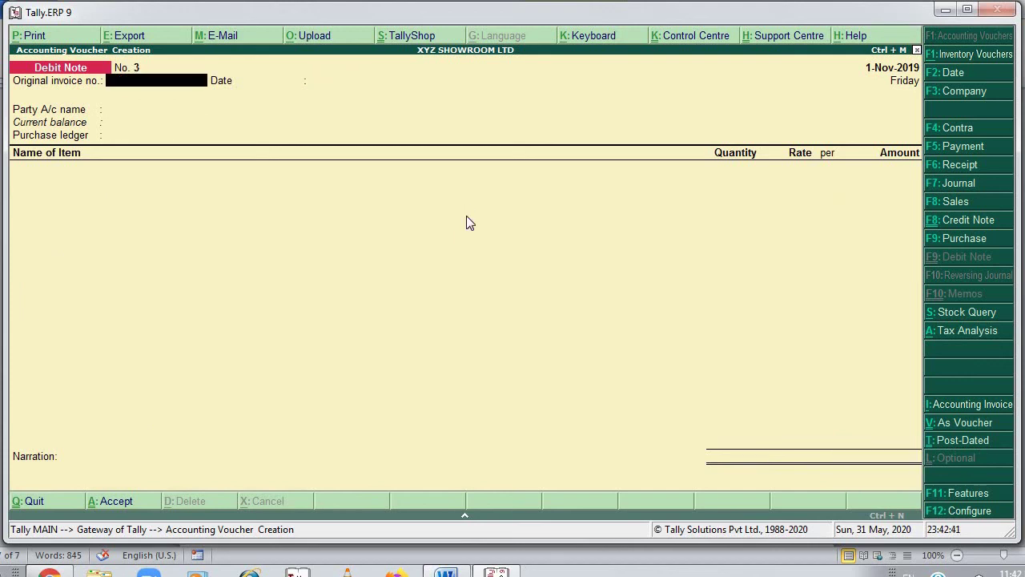